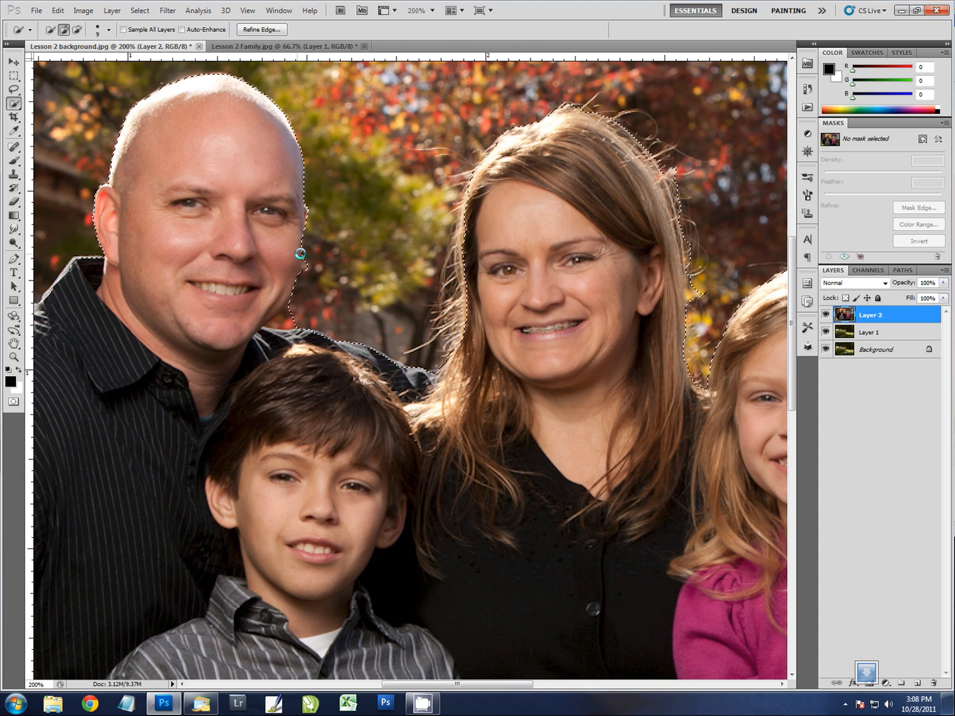
Step: Subtract the background beside the bald man's cheek and jaw from the selection, using a Quick Selection brush of size 6
key("alt")
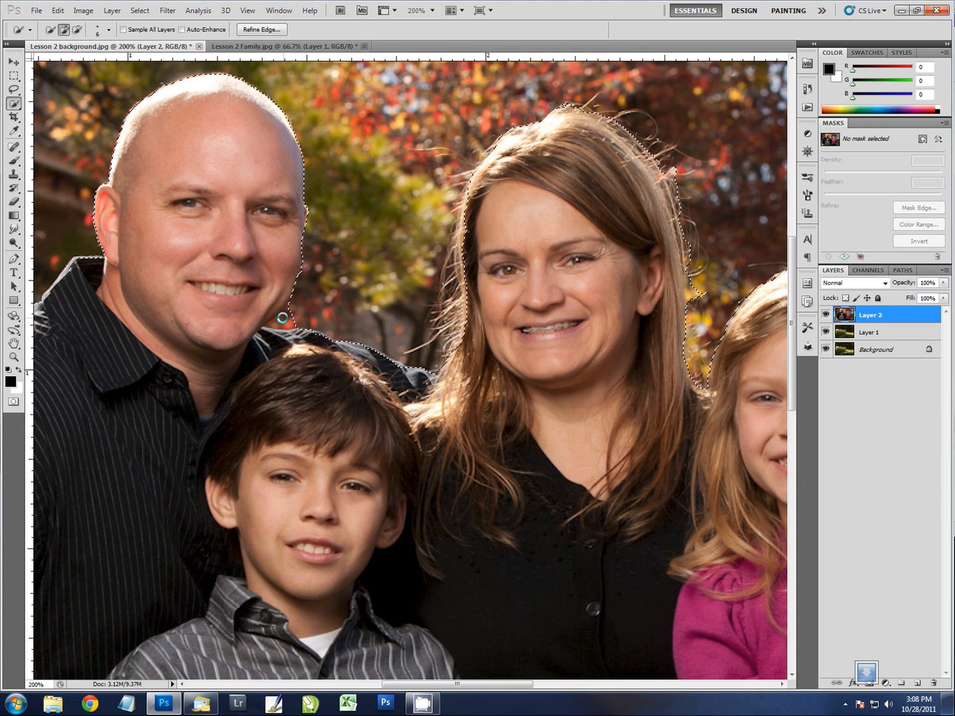
key("alt")
left_click_drag(287, 312, 291, 292)
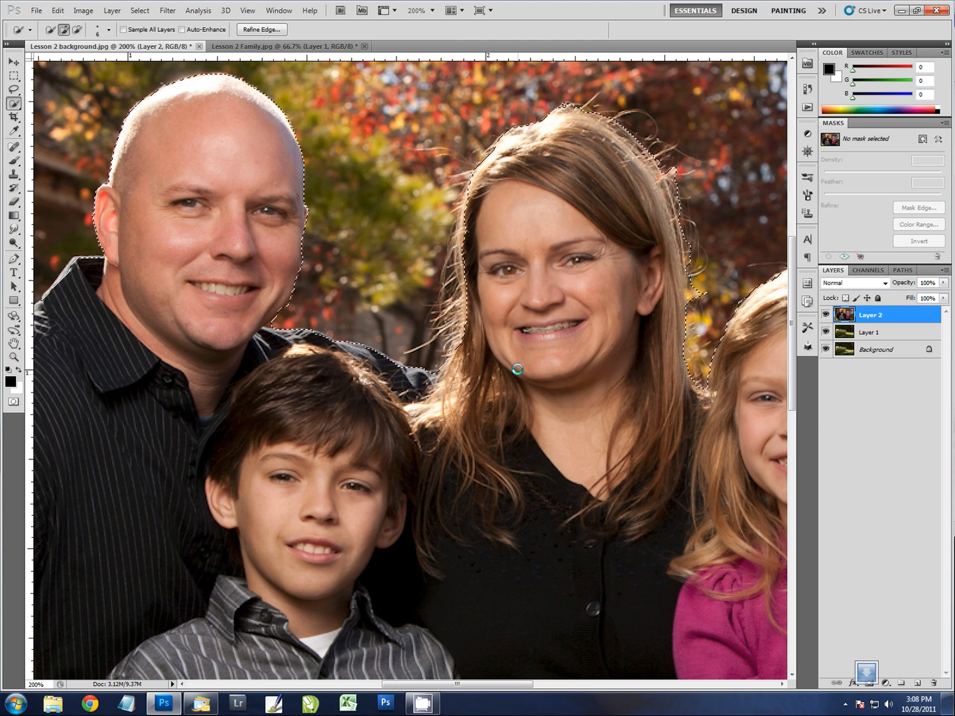
Step: Open Refine Edge for the completed family selection at 100% zoom
key("z")
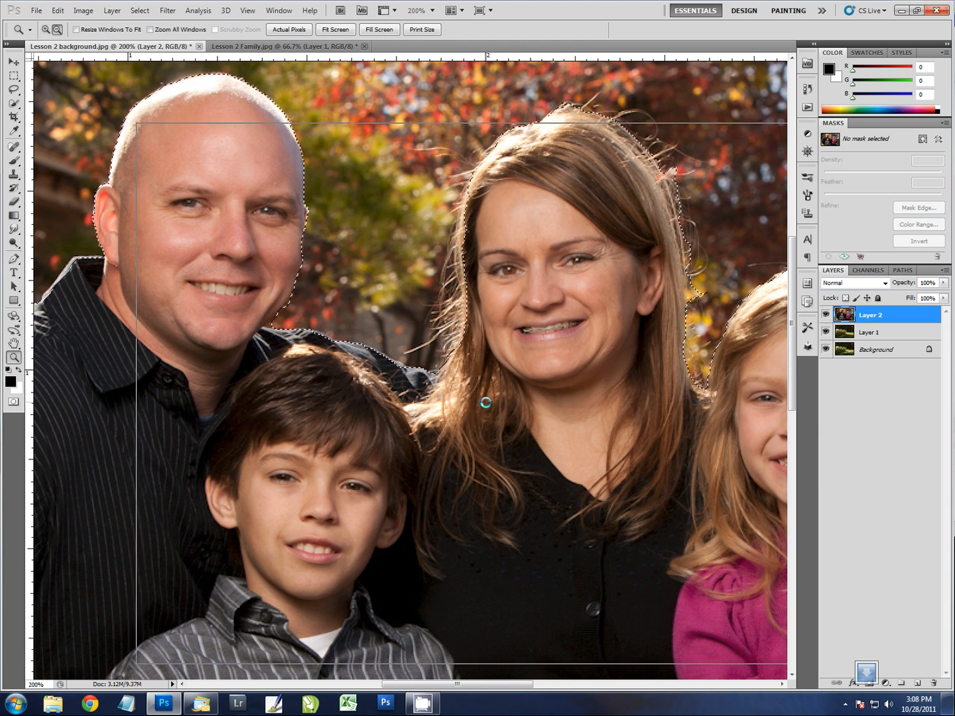
left_click(485, 397, "alt")
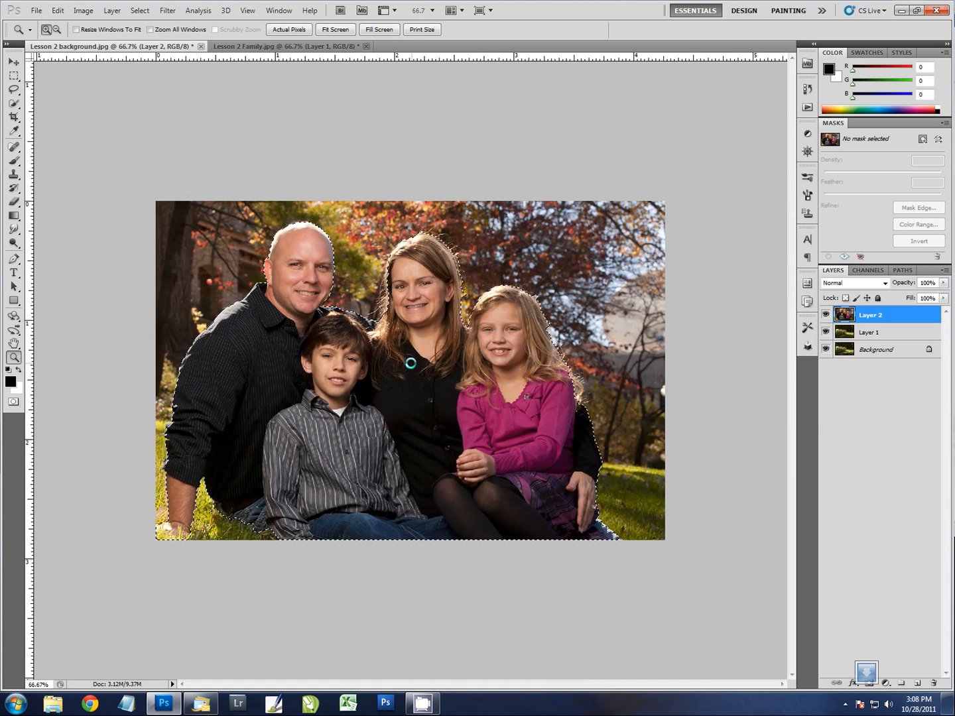
left_click(406, 292)
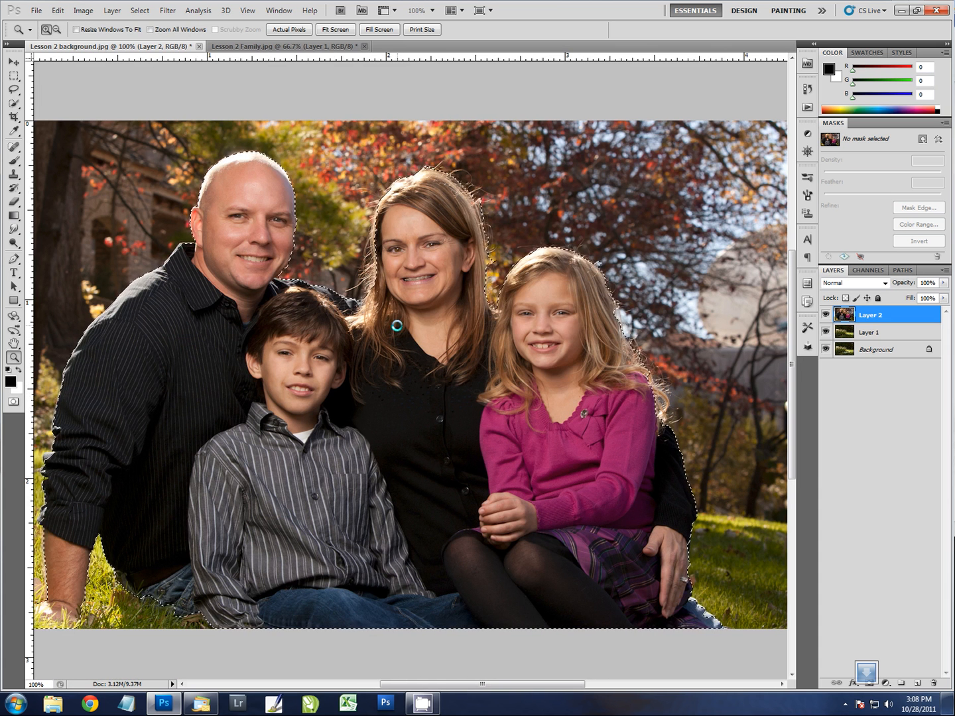
left_click(14, 88)
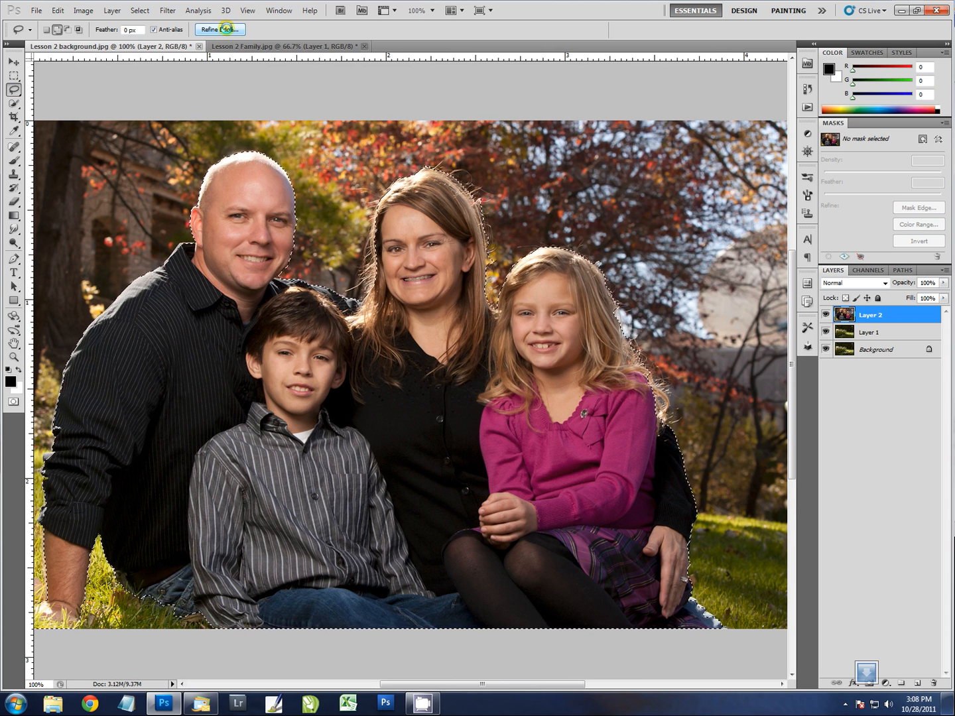
left_click(220, 30)
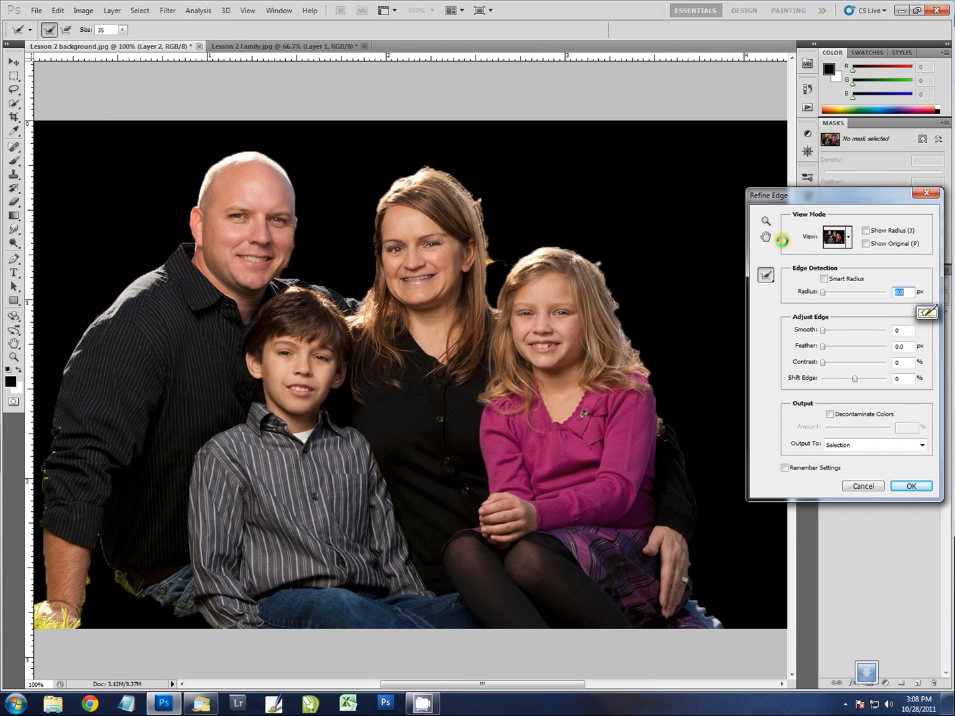
left_click_drag(848, 192, 640, 192)
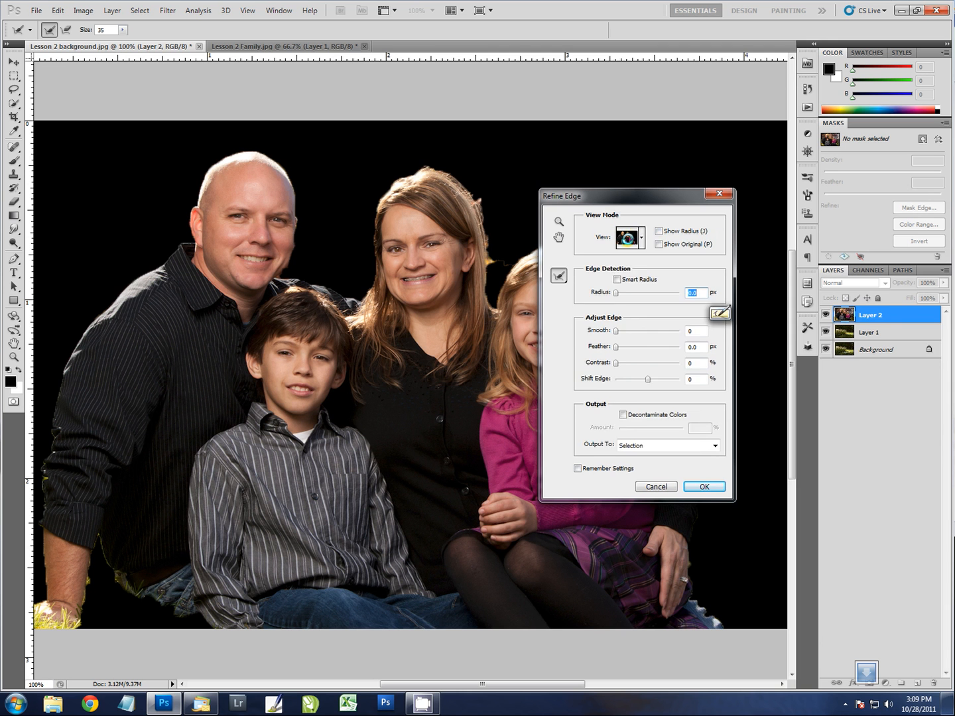
Step: Preview the refined selection in On Layers view, keeping the settings window clear of the family
left_click(627, 237)
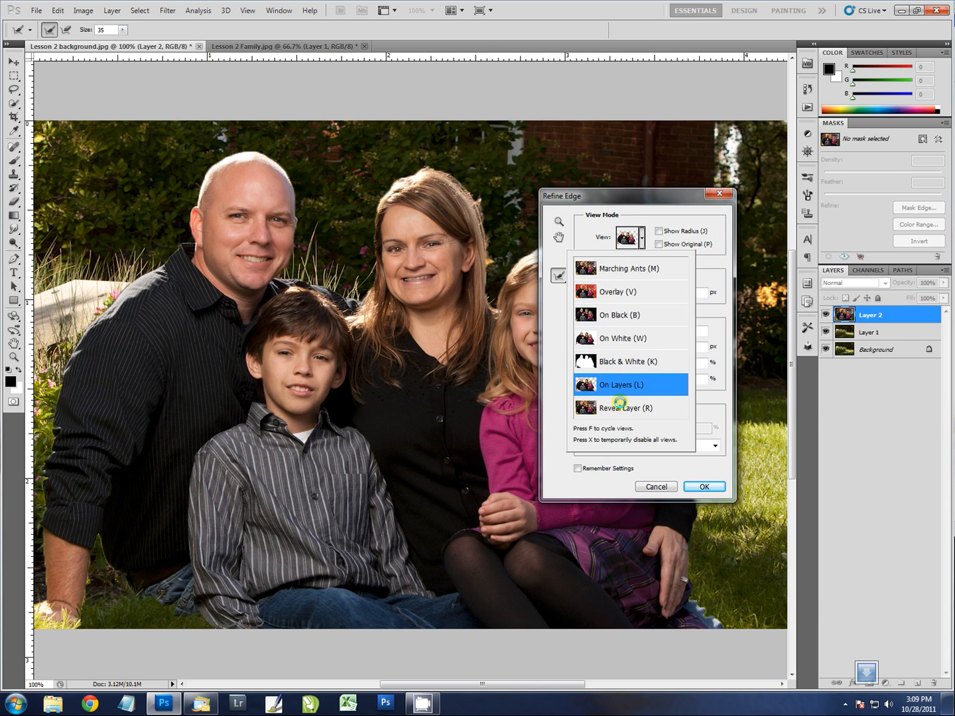
left_click_drag(642, 194, 623, 211)
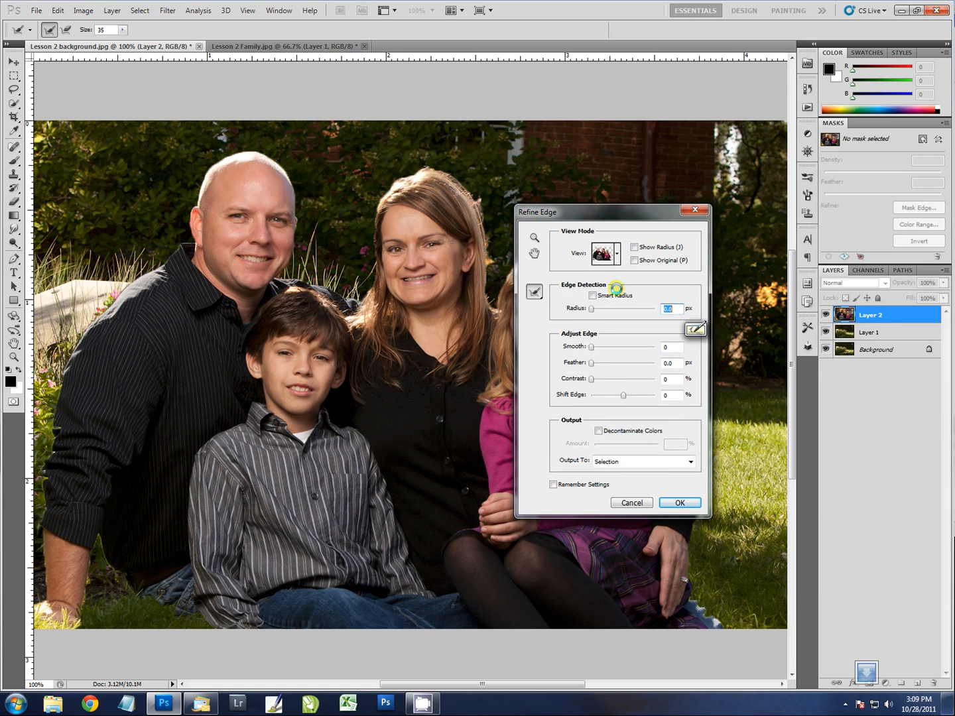
left_click(616, 254)
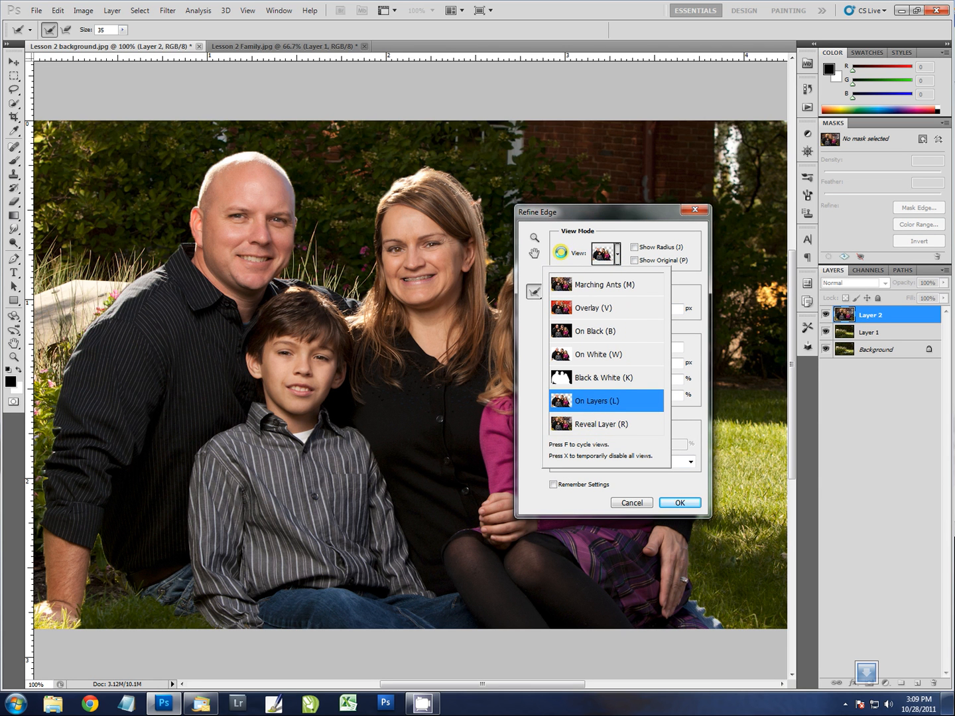
left_click(564, 246)
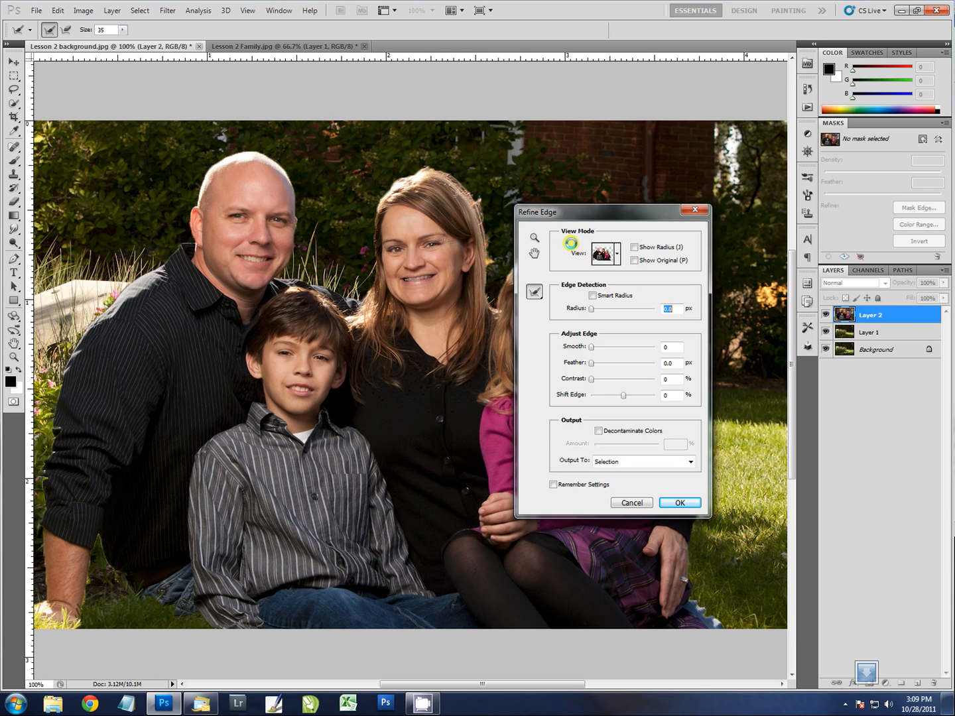
left_click_drag(606, 223, 813, 328)
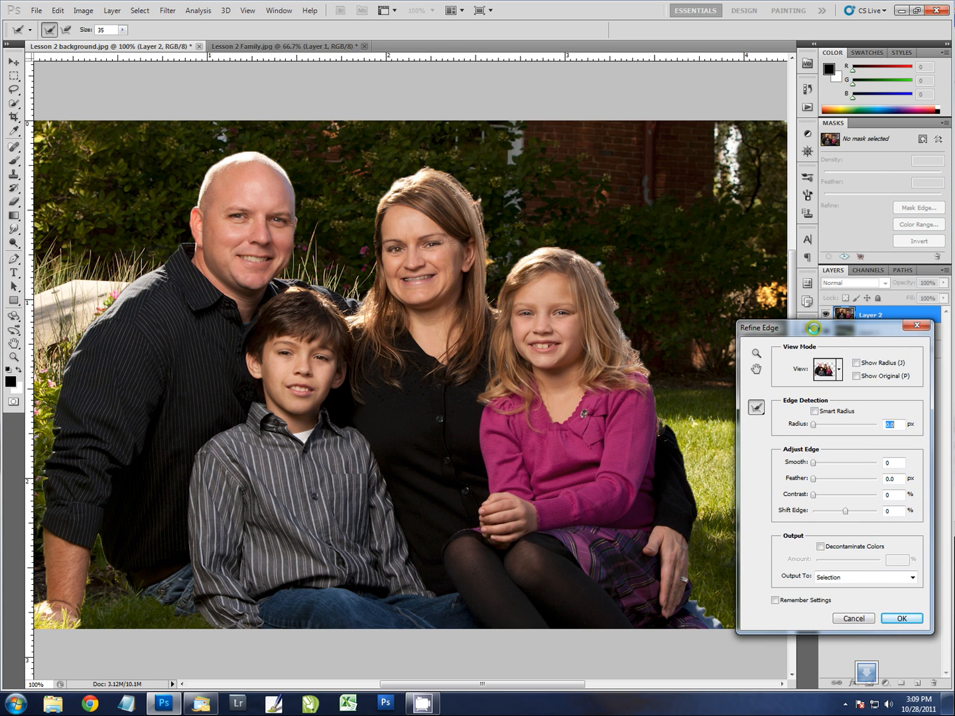
left_click_drag(814, 328, 750, 154)
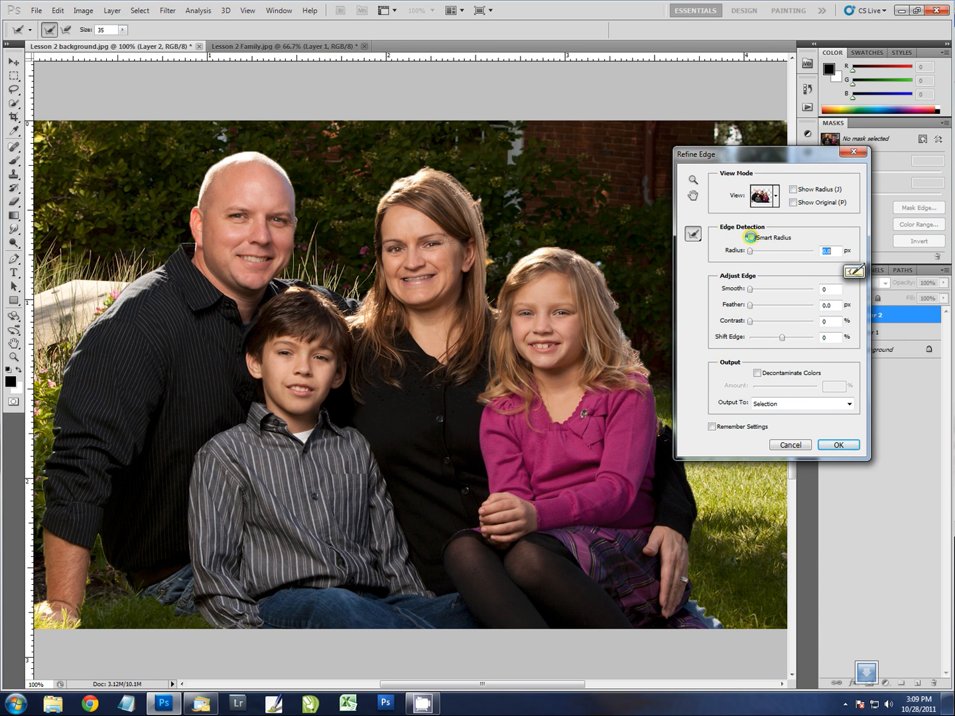
Step: Enable Smart Radius with a radius of 33.5 px and set Smooth to 29
left_click(750, 237)
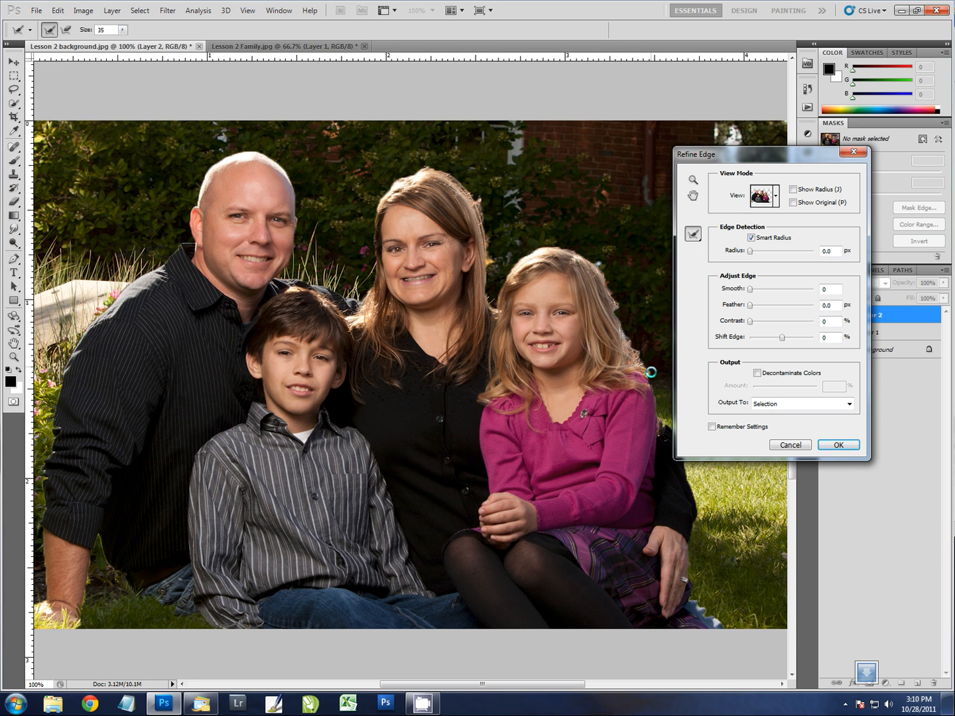
left_click_drag(751, 251, 774, 252)
left_click_drag(778, 154, 804, 144)
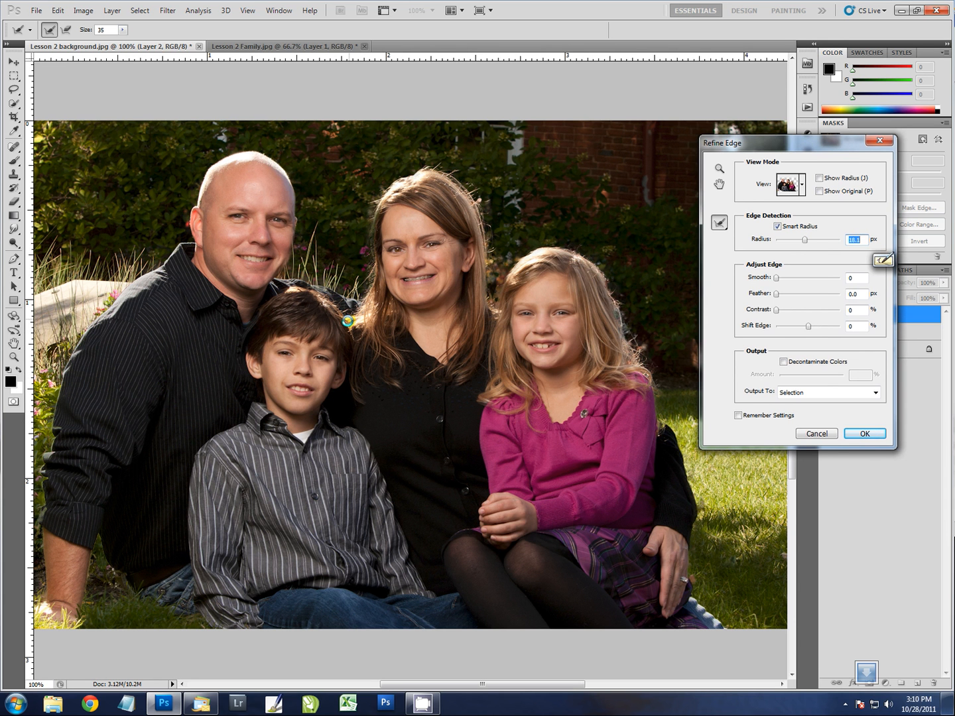
left_click_drag(804, 238, 813, 238)
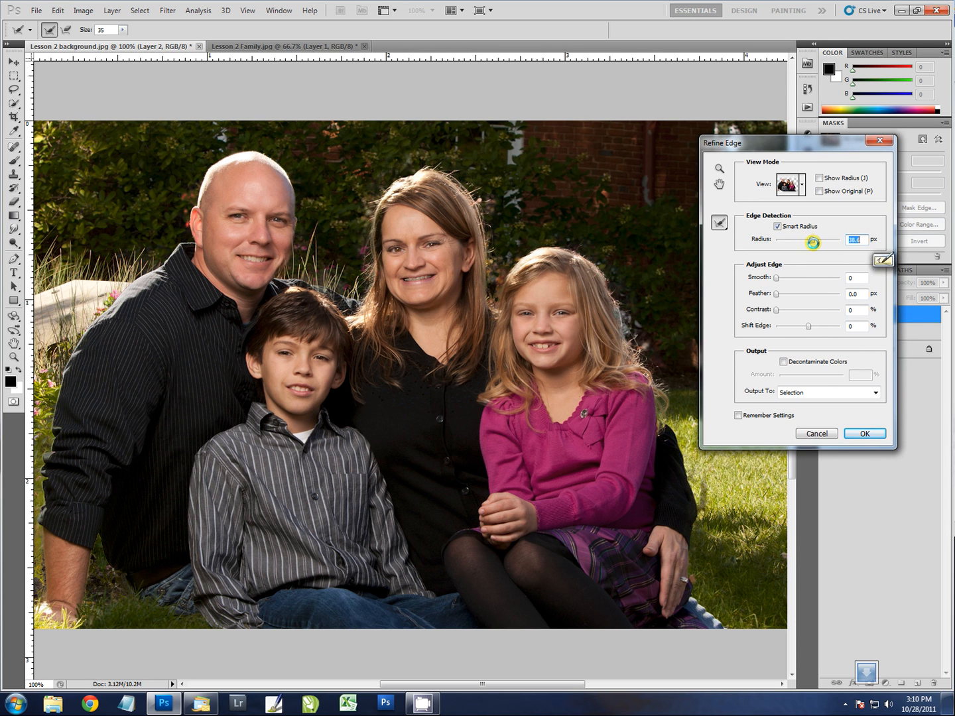
left_click_drag(810, 240, 809, 240)
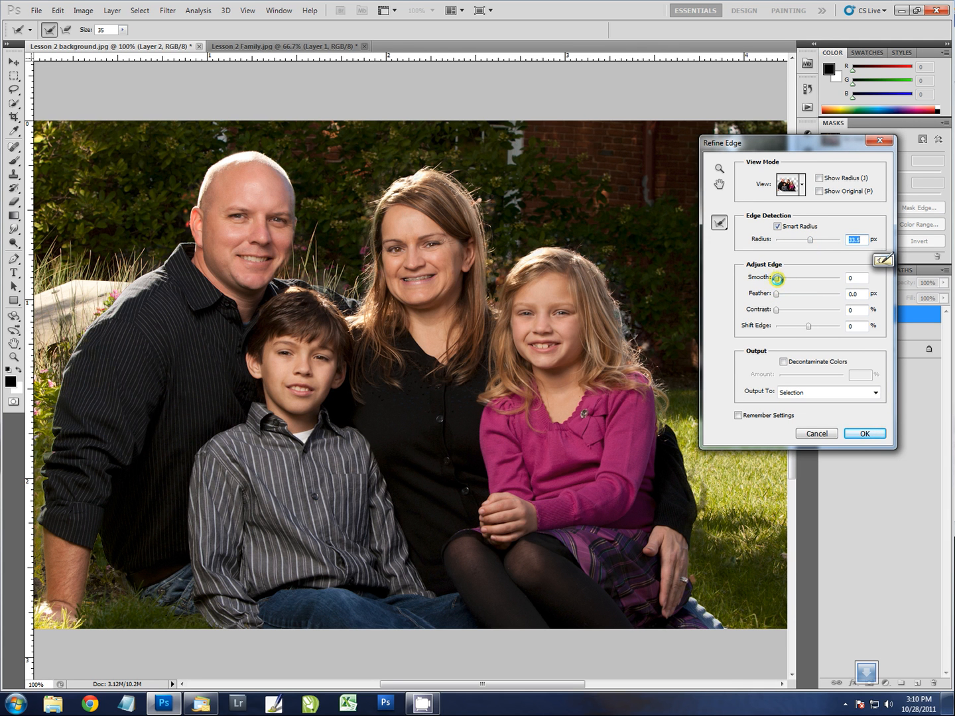
left_click_drag(777, 278, 788, 281)
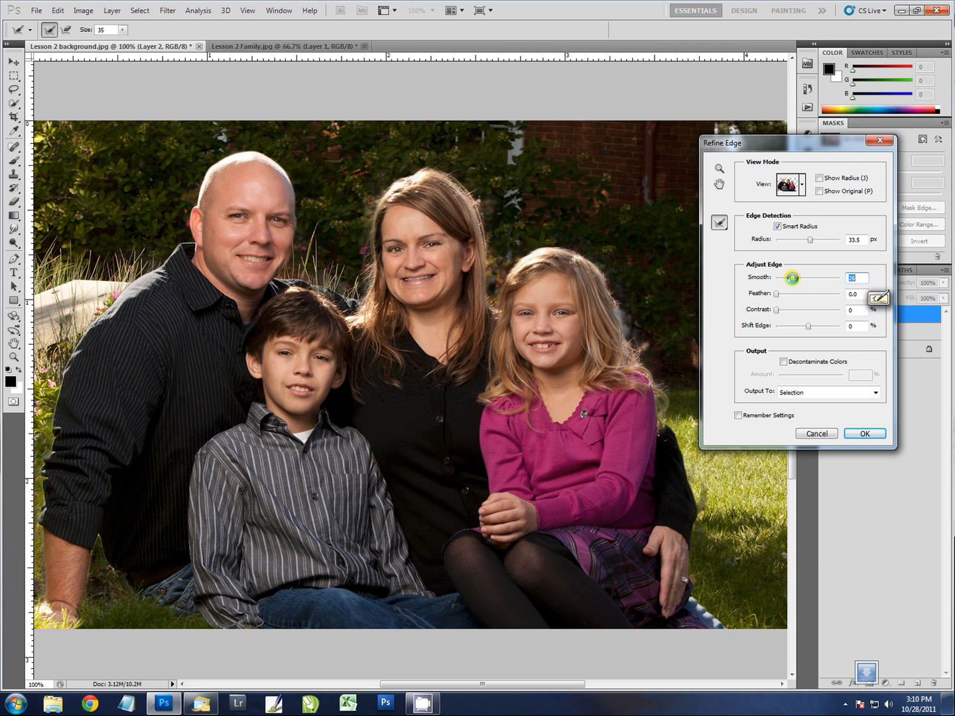
left_click_drag(791, 278, 823, 271)
Step: Brush with the Refine Radius tool along the outer edge of the girl's hair, beside her cheek
left_click(722, 222)
mouse_move(617, 302)
left_mouse_down()
mouse_move(627, 340)
mouse_move(609, 281)
mouse_move(640, 355)
mouse_move(628, 326)
left_mouse_up()
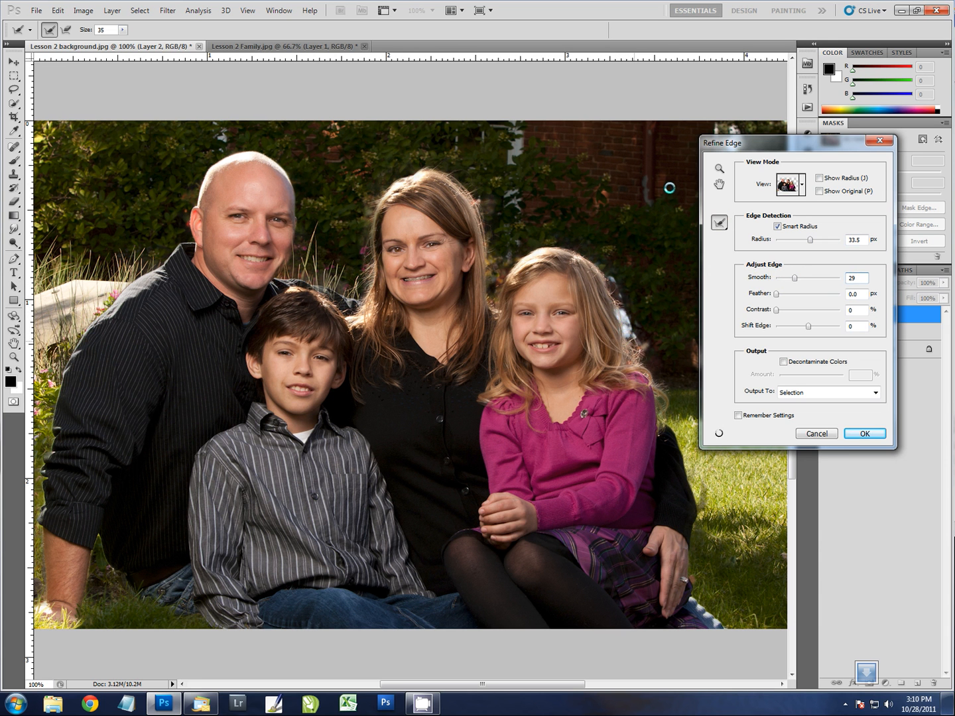
left_click_drag(618, 307, 612, 288)
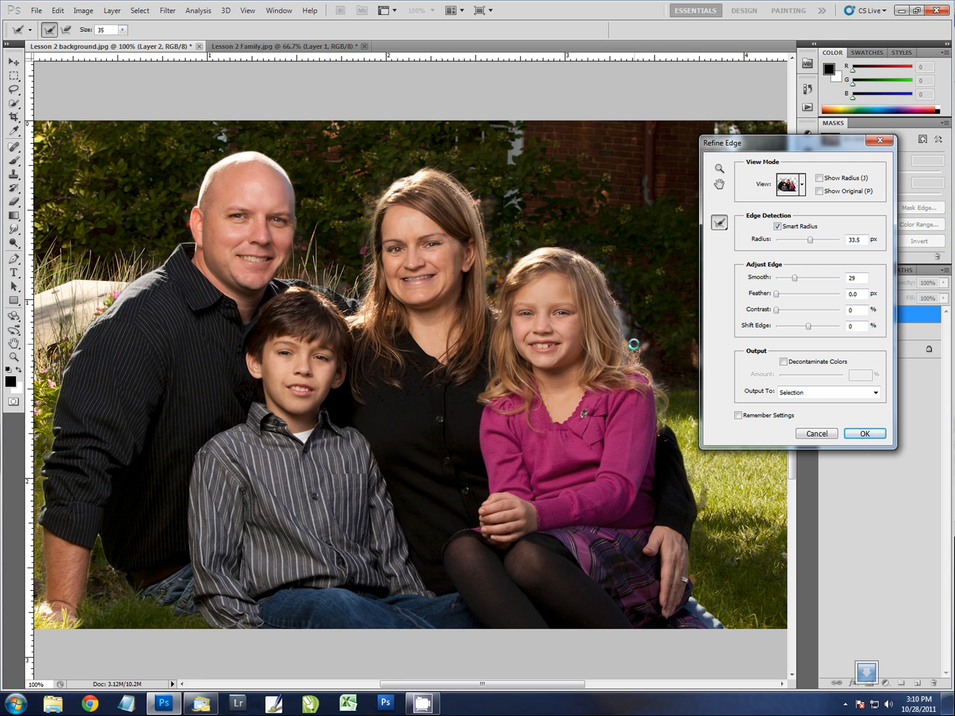
Step: Brush the Refine Radius tool along the outer edge of the black sleeve behind the girl, up to her shoulder
left_click_drag(698, 474, 702, 510)
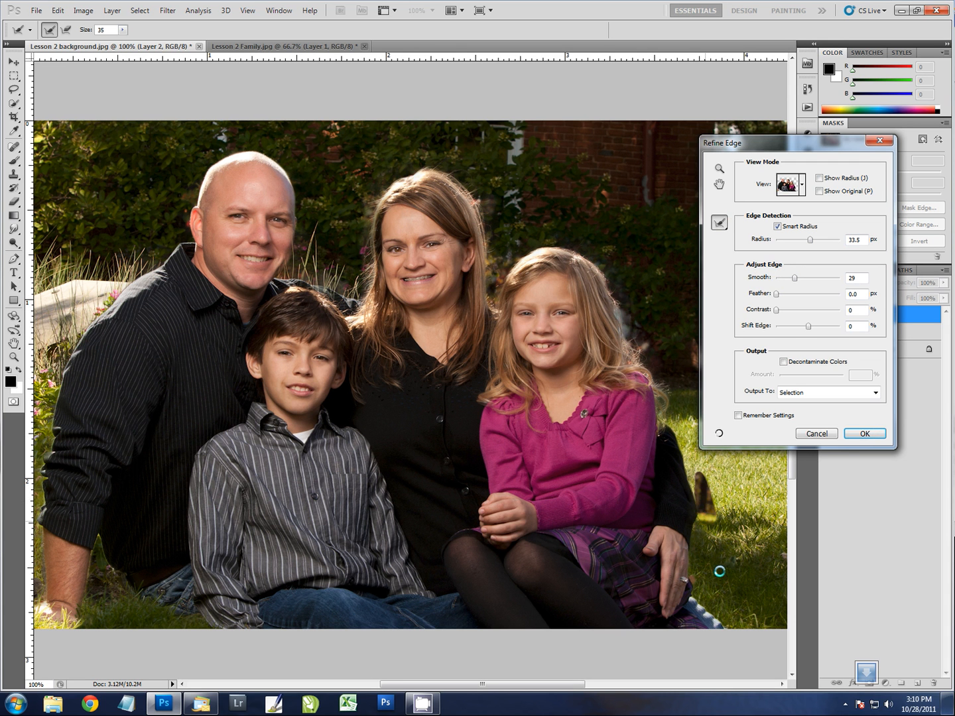
mouse_move(705, 506)
left_mouse_down()
mouse_move(689, 581)
mouse_move(704, 505)
left_mouse_up()
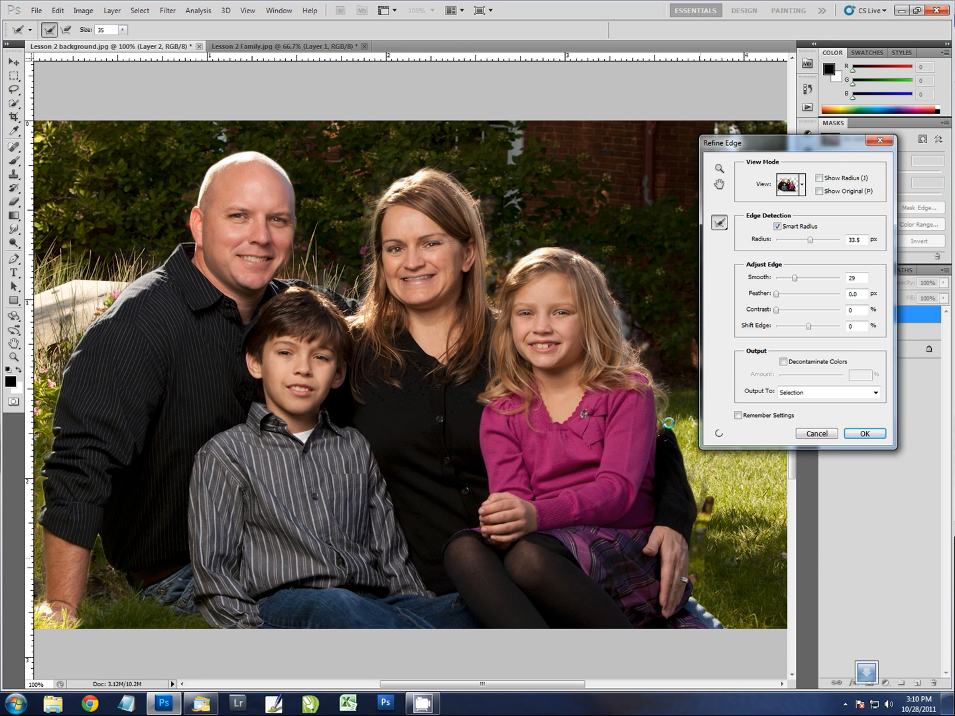
left_click_drag(674, 449, 671, 438)
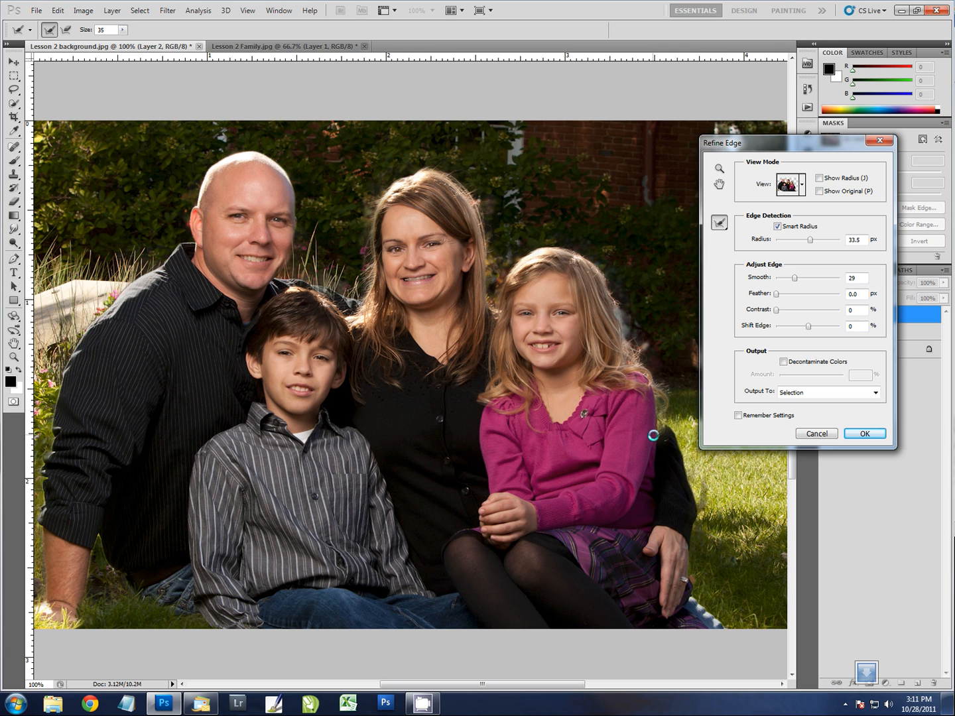
mouse_move(653, 434)
left_mouse_down()
mouse_move(660, 445)
mouse_move(658, 430)
left_mouse_up()
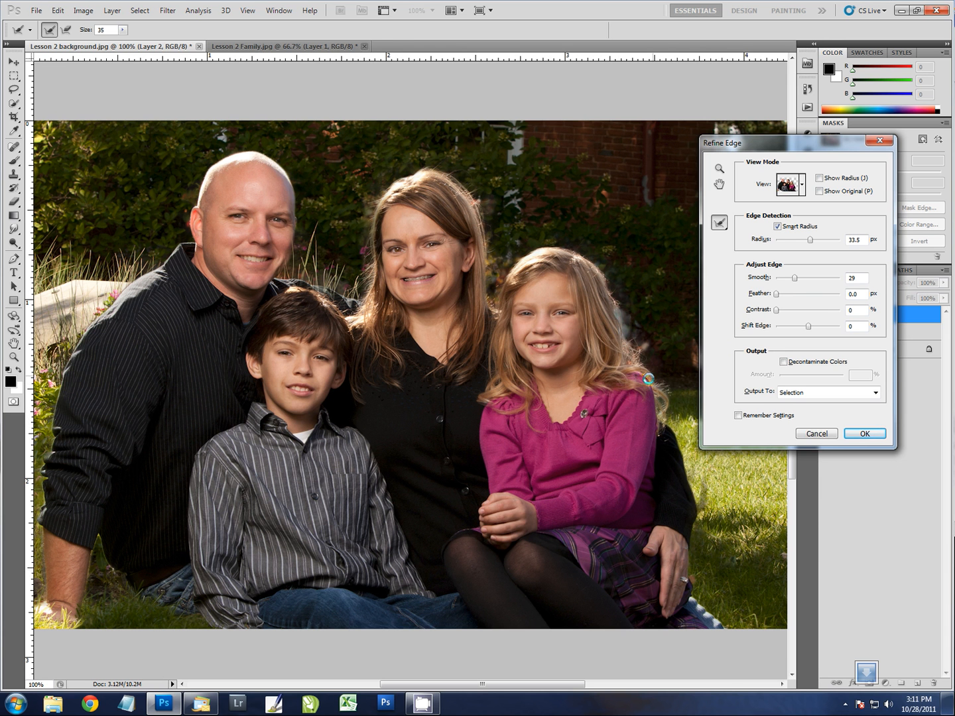
Step: Zoom in to 200% on the girl and refine the pale fringe along the outer edge of her hair
left_click(718, 167)
left_click_drag(743, 143, 777, 142)
left_click(643, 480)
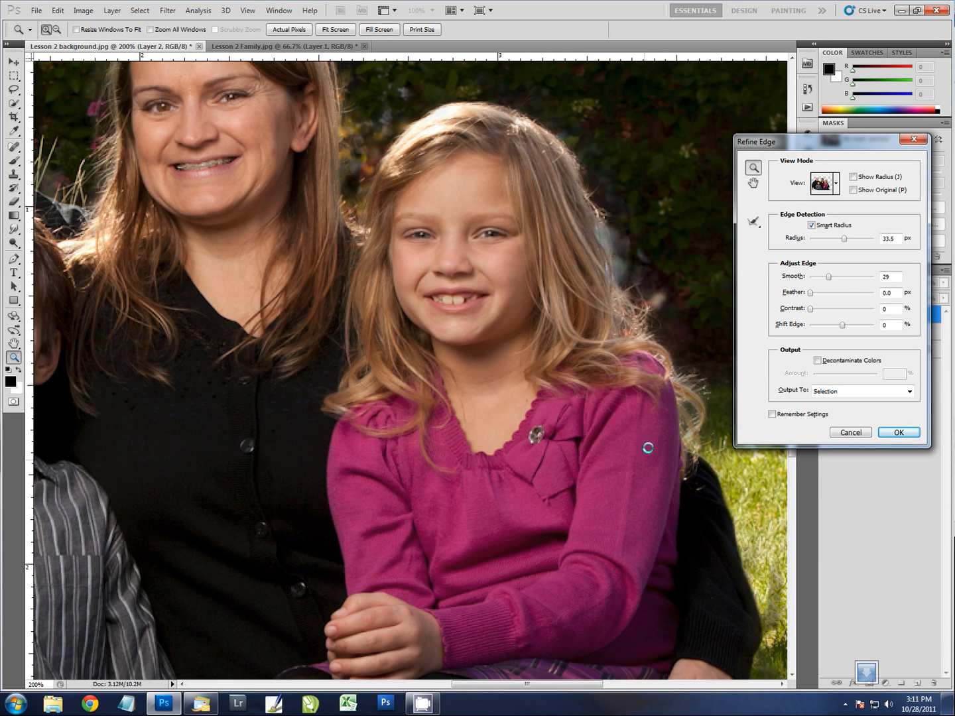
key("space")
left_click_drag(653, 404, 616, 370)
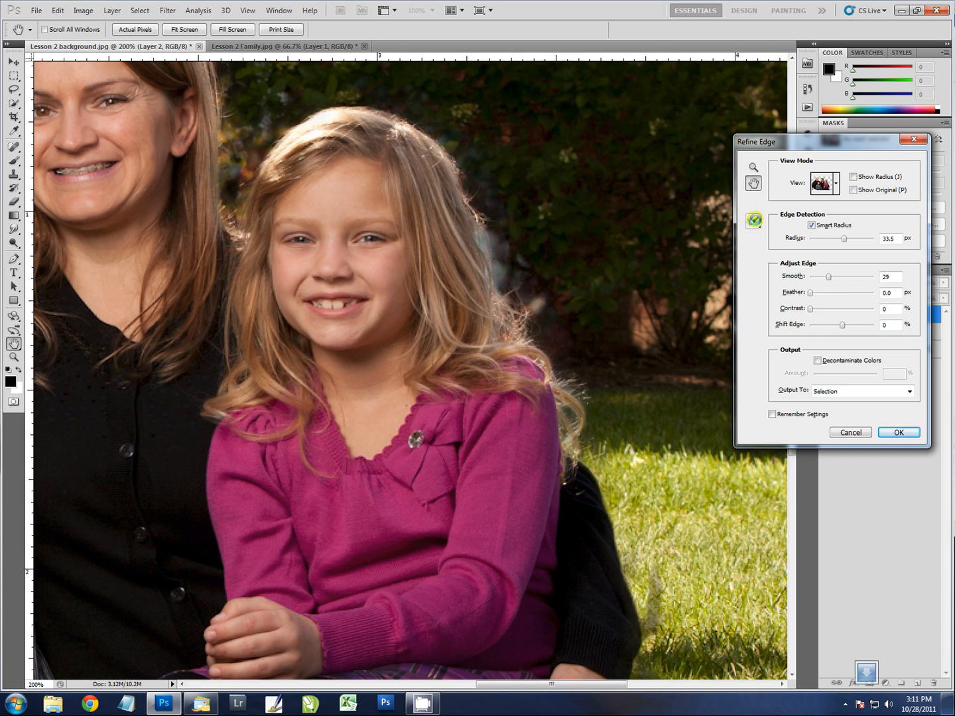
left_click(754, 221)
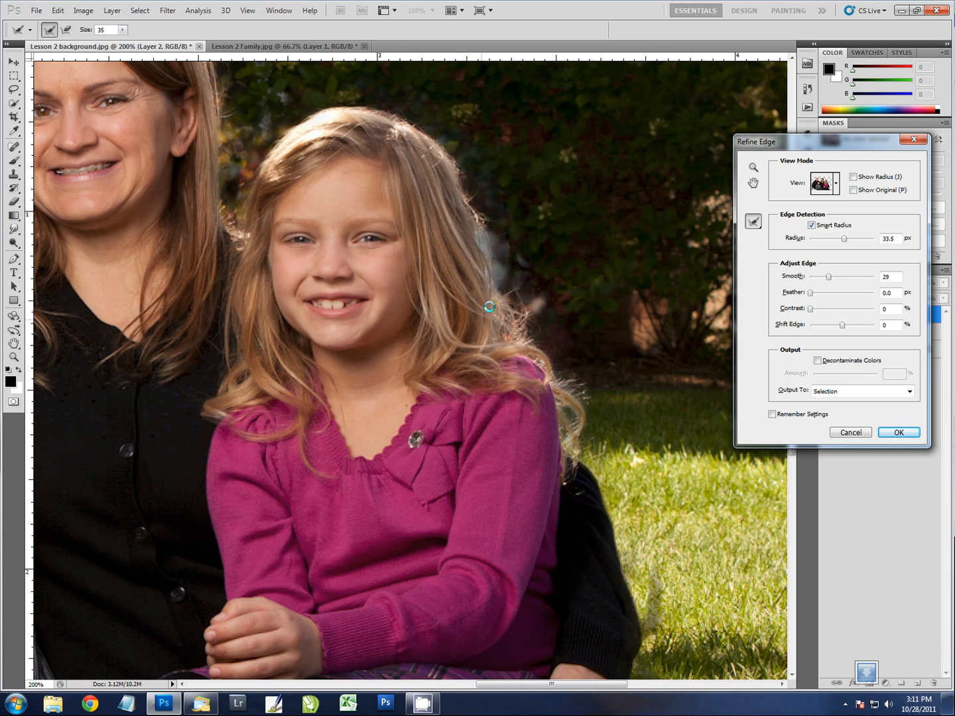
mouse_move(492, 230)
left_mouse_down()
mouse_move(507, 280)
mouse_move(486, 202)
mouse_move(523, 303)
mouse_move(495, 206)
mouse_move(508, 256)
mouse_move(536, 271)
left_mouse_up()
Step: Reduce the refine brush to size 15 and brush the hair edges between the woman and girl and beside the woman's head
left_click_drag(403, 186, 537, 308)
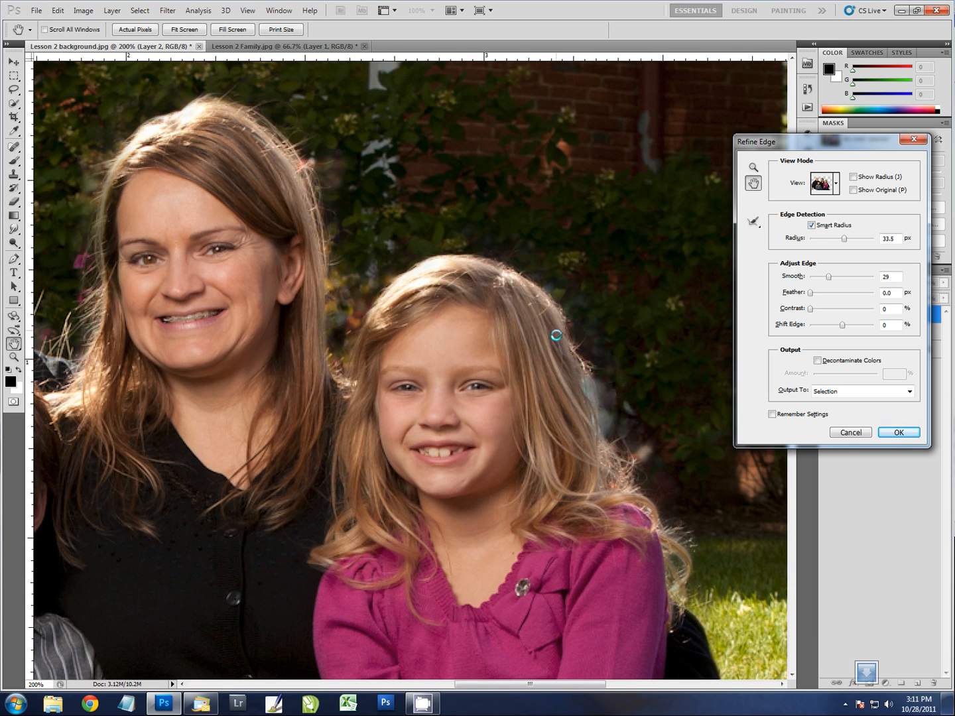
left_click(753, 221)
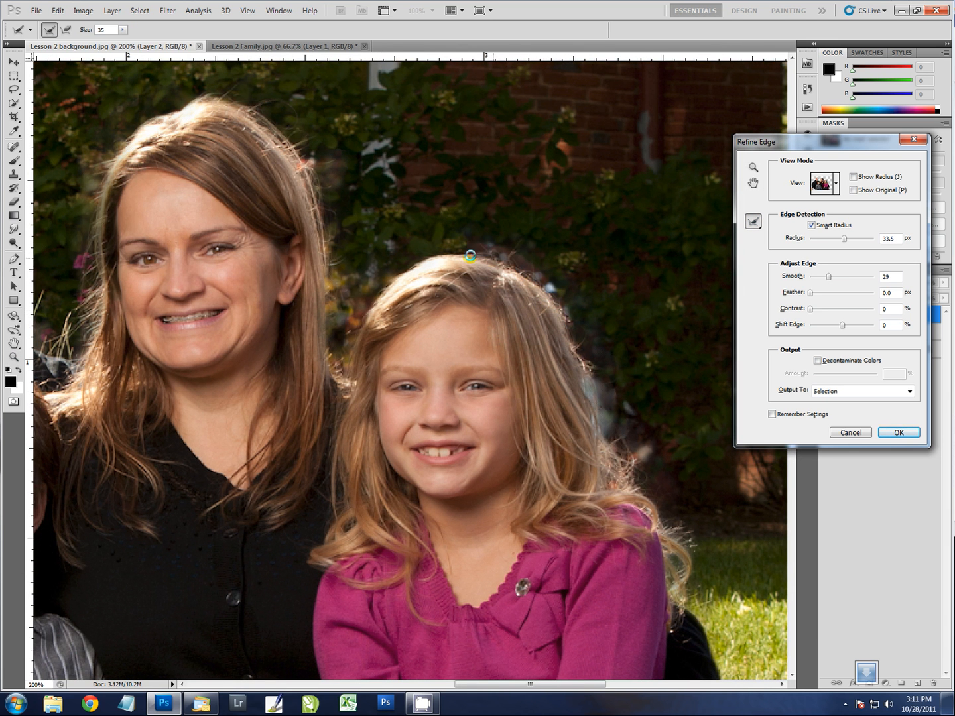
key("bracketleft")
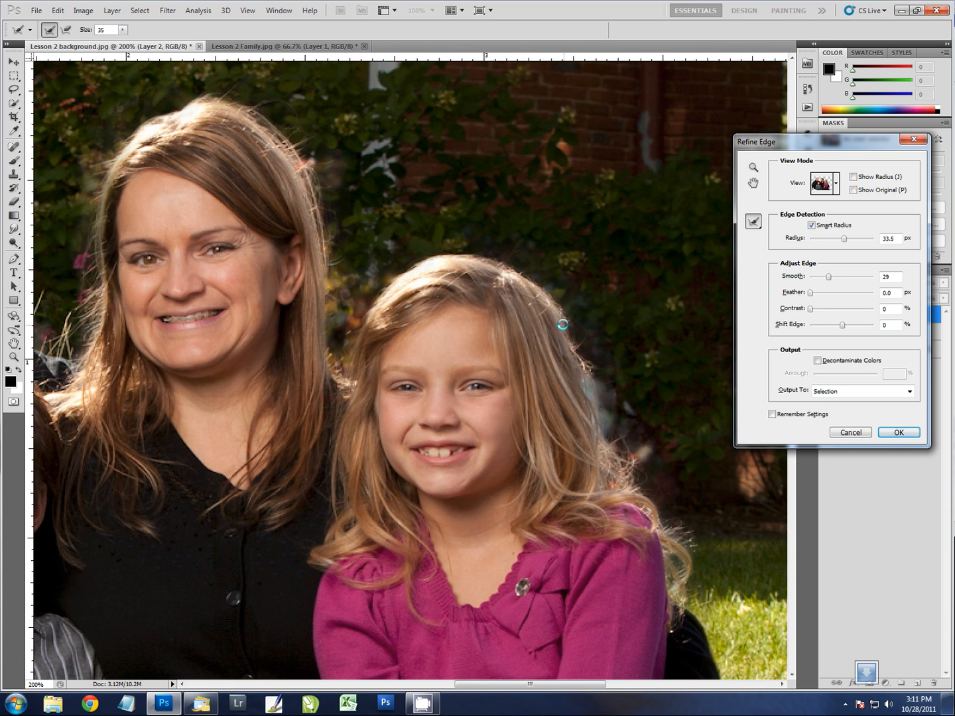
key("bracketleft")
mouse_move(404, 266)
left_mouse_down()
mouse_move(362, 296)
mouse_move(344, 342)
mouse_move(344, 271)
mouse_move(335, 316)
mouse_move(358, 267)
mouse_move(364, 294)
mouse_move(346, 347)
mouse_move(337, 313)
mouse_move(338, 362)
mouse_move(336, 290)
mouse_move(348, 345)
left_mouse_up()
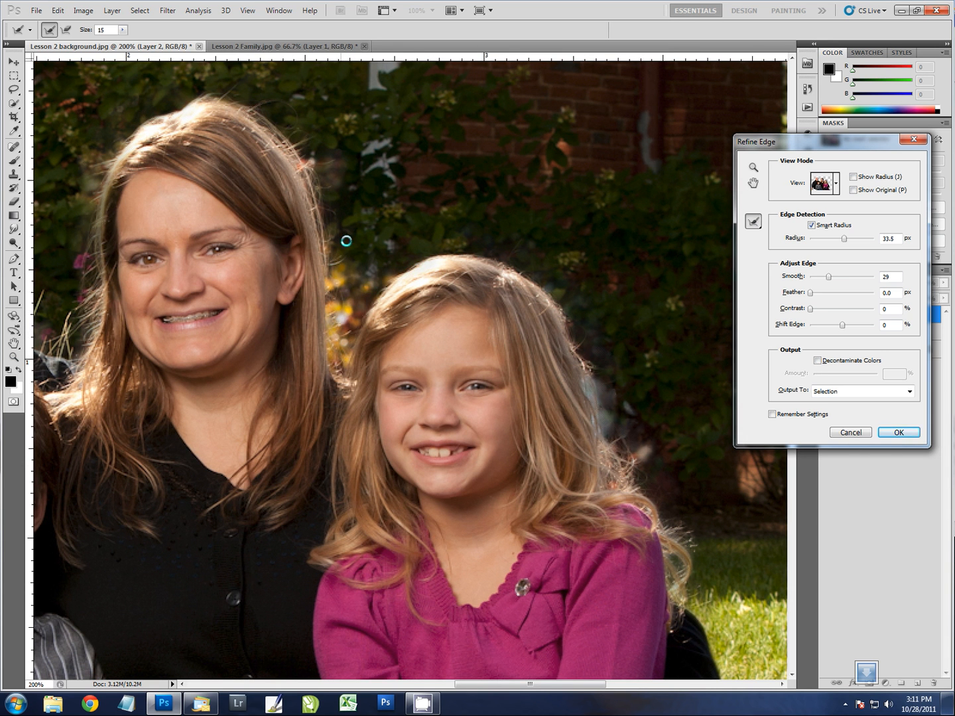
mouse_move(311, 174)
left_mouse_down()
mouse_move(307, 159)
mouse_move(330, 159)
mouse_move(319, 148)
left_mouse_up()
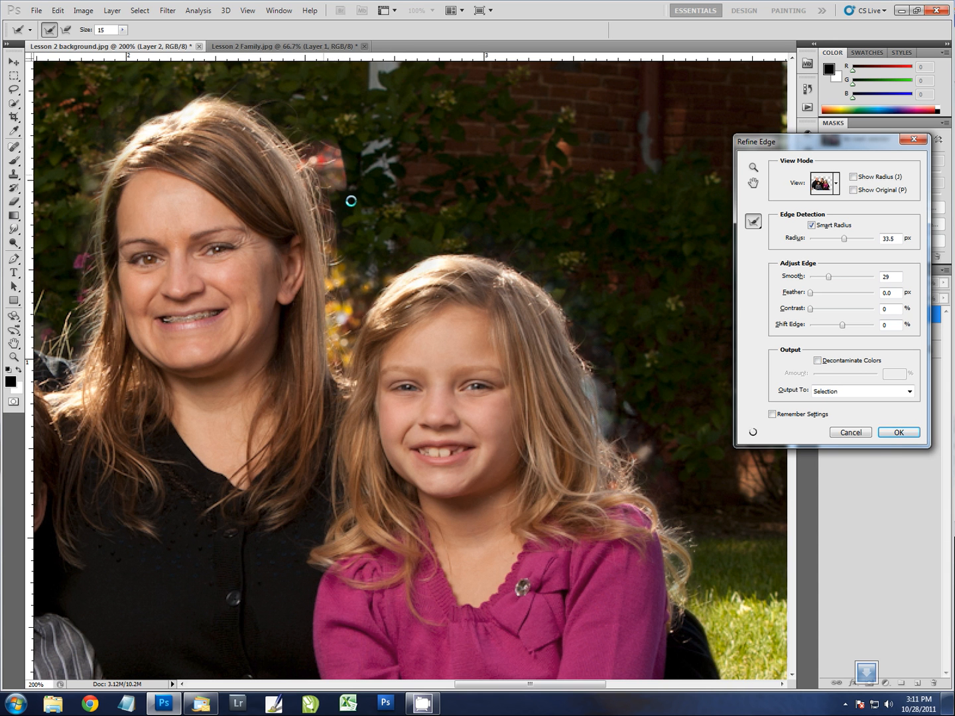
Step: Reduce the refine brush to size 10 and erase refinements along the man's sleeve between the boy's head and the woman's hair
key("space")
left_click_drag(218, 159, 421, 475)
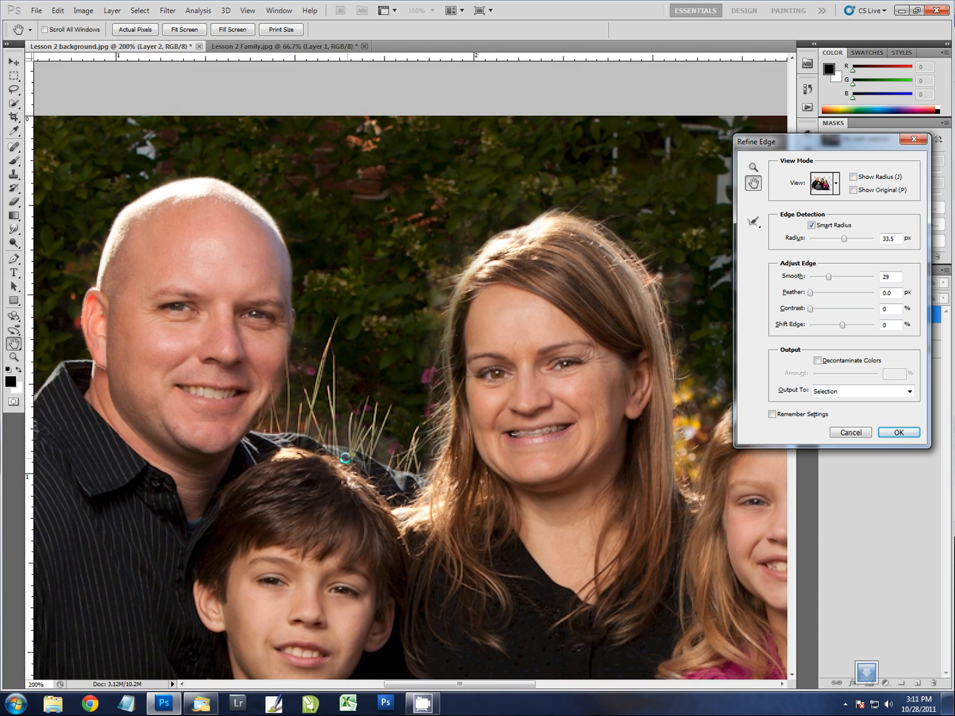
left_click_drag(325, 451, 343, 452)
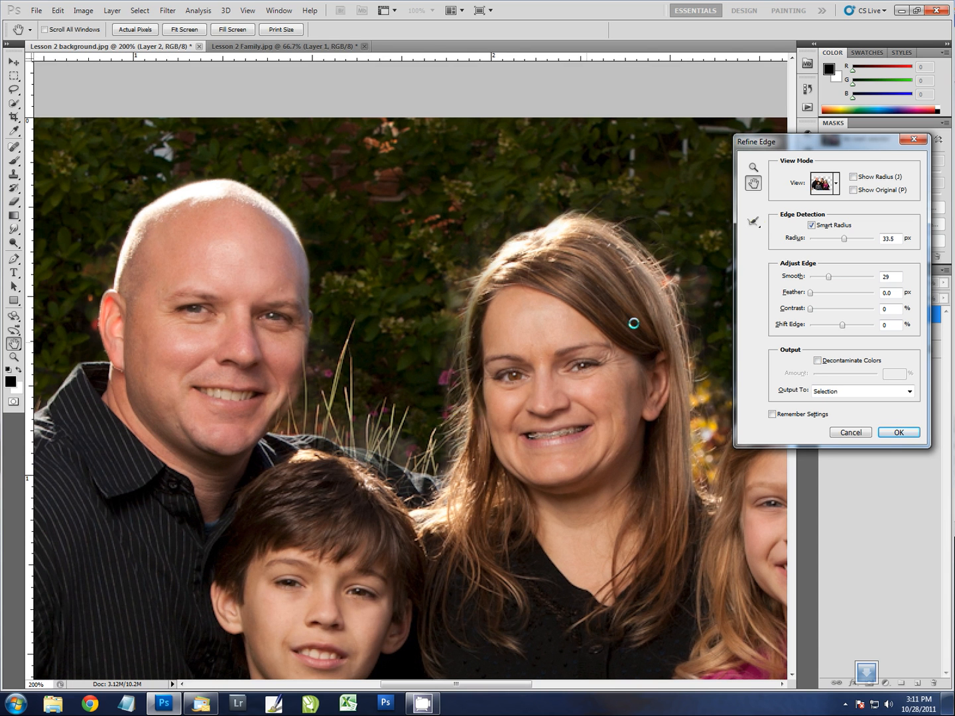
left_click(754, 222)
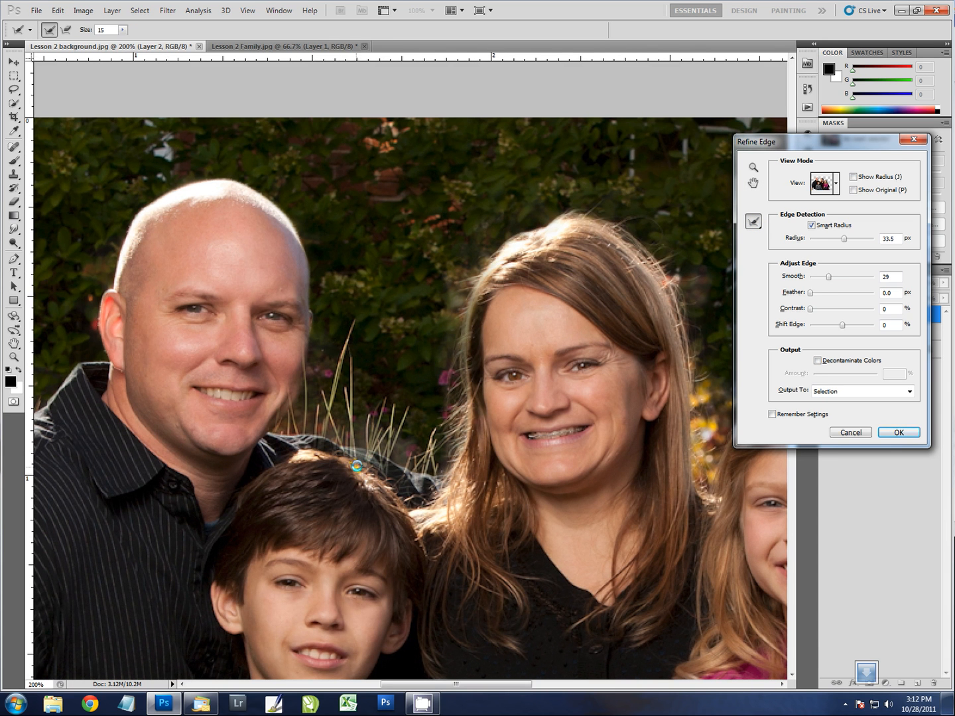
key("alt")
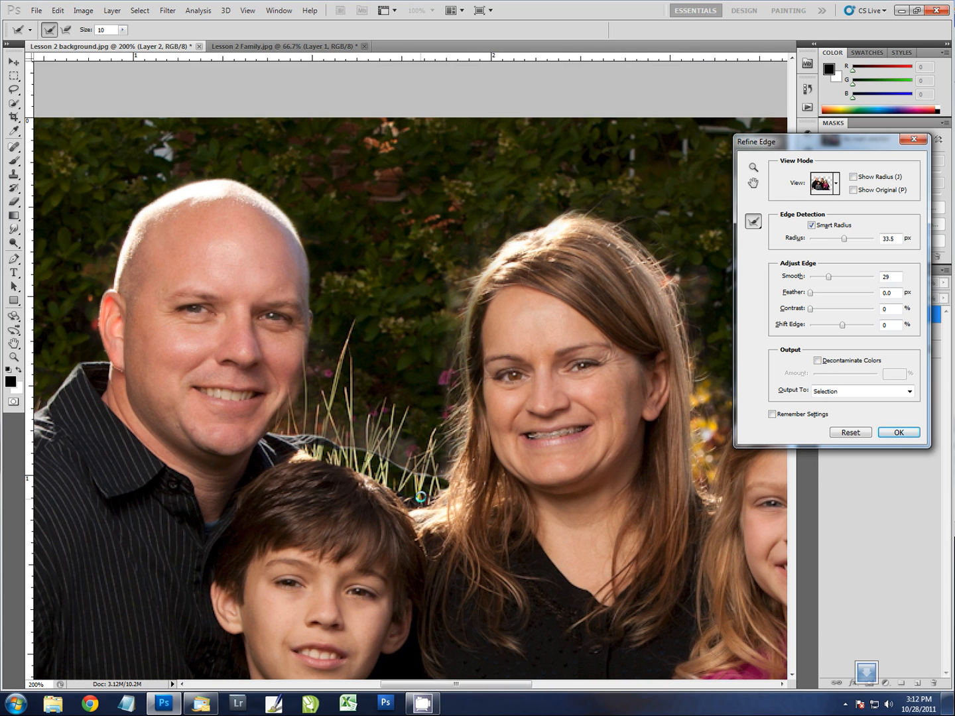
left_click_drag(417, 498, 483, 494)
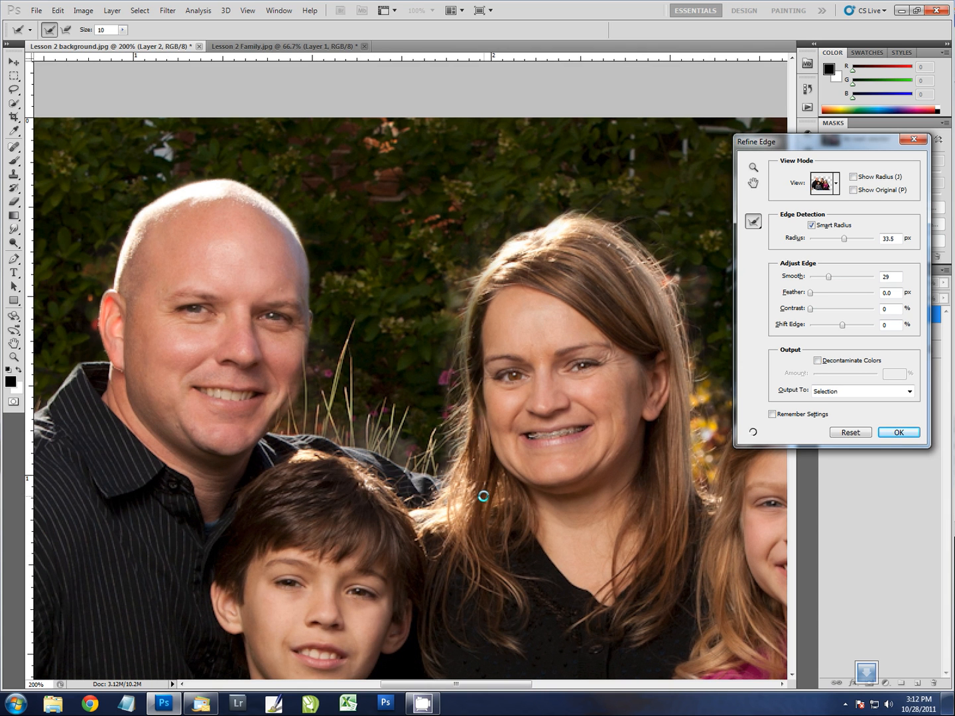
left_click_drag(398, 481, 440, 503)
mouse_move(345, 457)
left_mouse_down("alt")
mouse_move(302, 451)
mouse_move(279, 461)
mouse_move(265, 445)
left_mouse_up("alt")
Step: Erase the edge refinements along the man's jaw and cheek on the side facing the woman
key("alt")
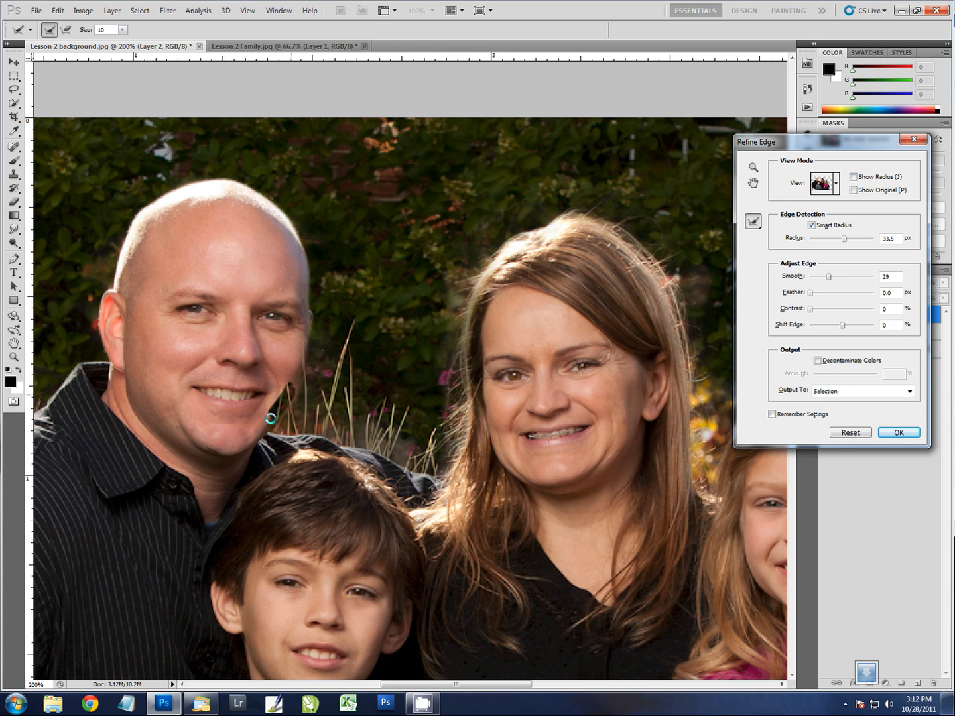
left_click_drag(294, 379, 244, 504, "alt")
left_click_drag(294, 380, 301, 337)
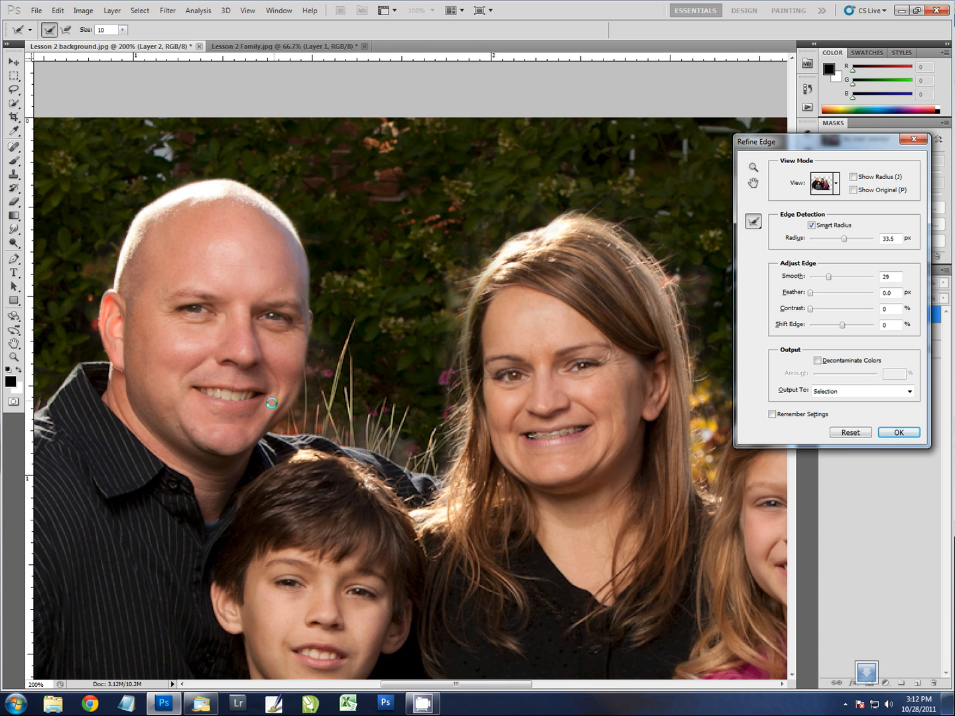
Step: Zoom to 300% on the man's arm and erase the edge refinements at the outer folds of his rolled sleeve
key("space")
left_click_drag(230, 416, 445, 411)
scroll(315, 526, "down", 10)
scroll(284, 510, "left", 3)
scroll(266, 465, "left", 3)
scroll(266, 464, "up", 1)
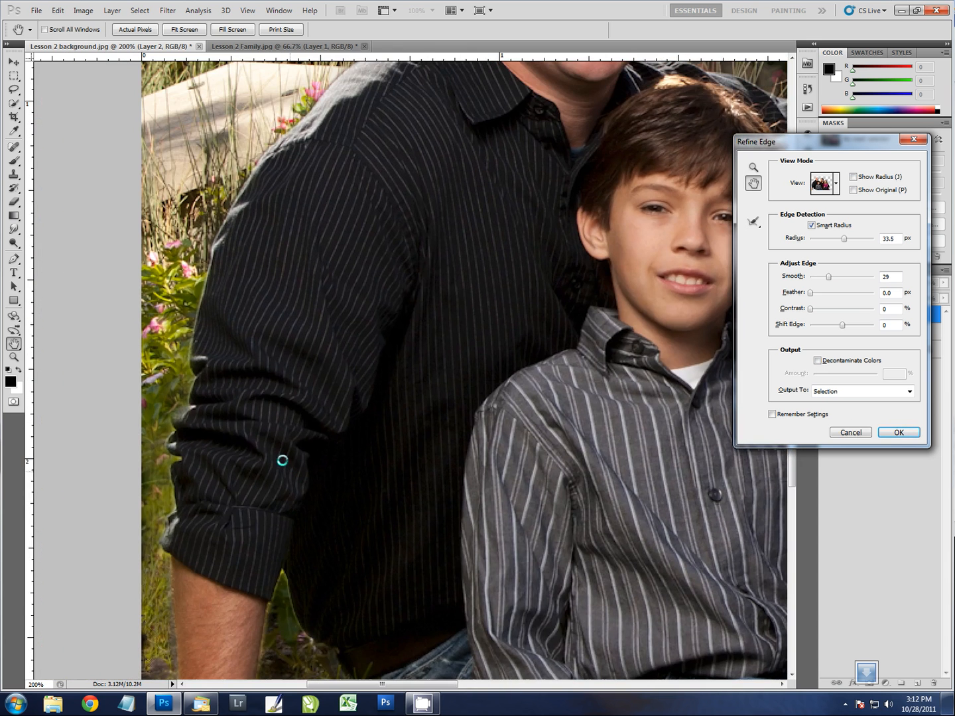
key("ctrl+minus")
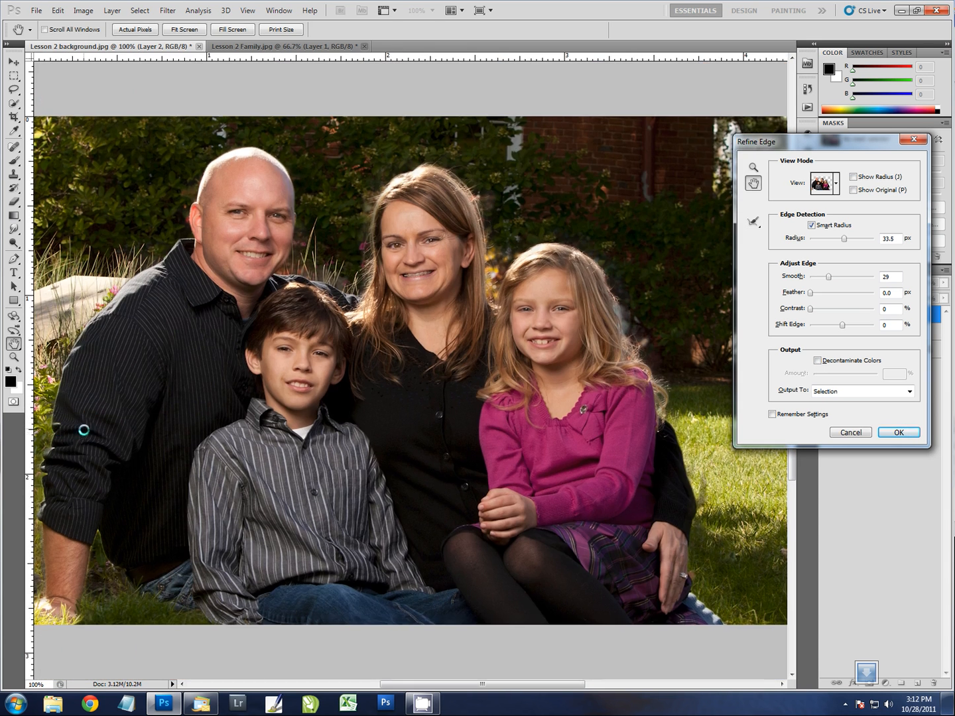
scroll(66, 450, "up", 2)
left_click_drag(81, 474, 299, 462)
left_click(755, 230)
key("alt")
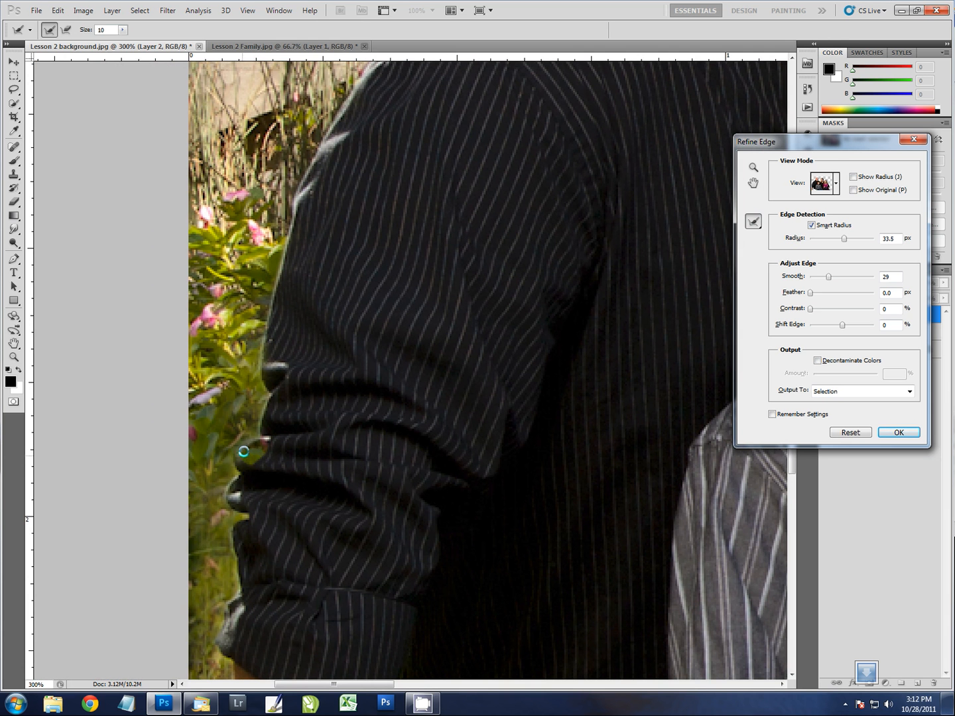
mouse_move(262, 439)
left_mouse_down()
mouse_move(248, 458)
mouse_move(272, 464)
left_mouse_up()
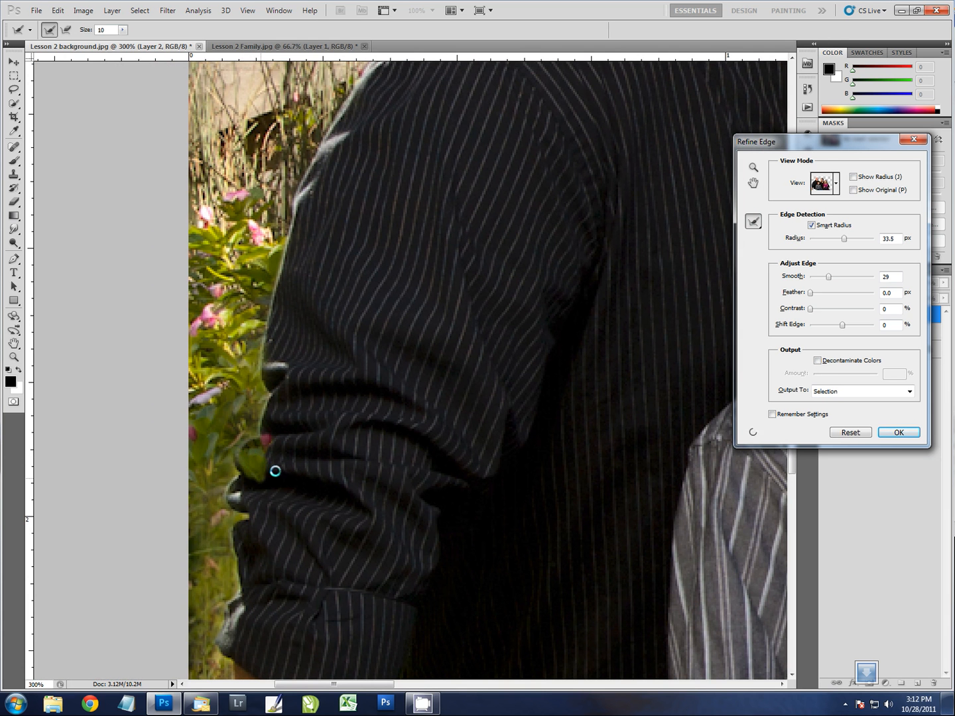
Step: Check the man's lower arm and output the refined selection as a layer mask
key("space")
left_click_drag(331, 583, 299, 333)
left_click_drag(293, 514, 282, 505)
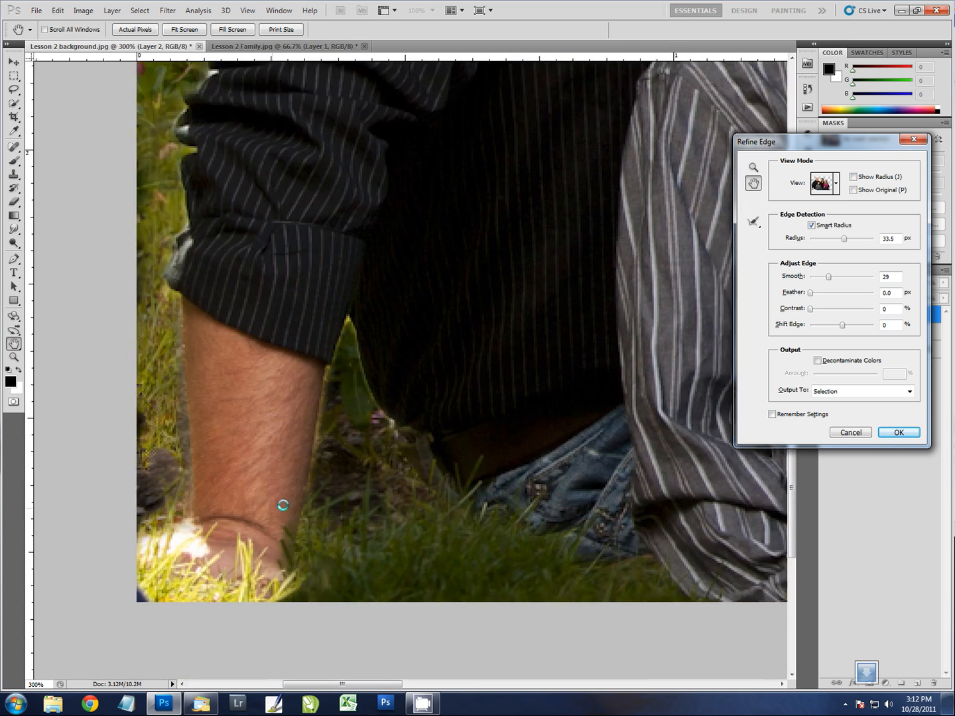
left_click_drag(531, 400, 445, 503)
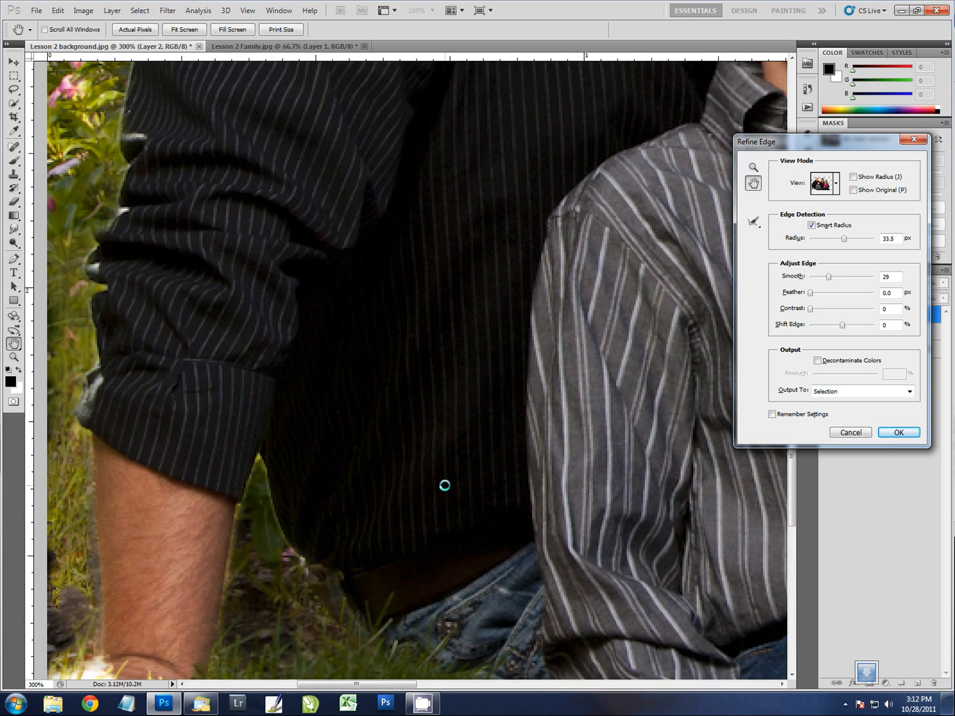
left_click(579, 427, "alt")
left_click(587, 429, "alt")
left_click_drag(587, 428, 525, 509)
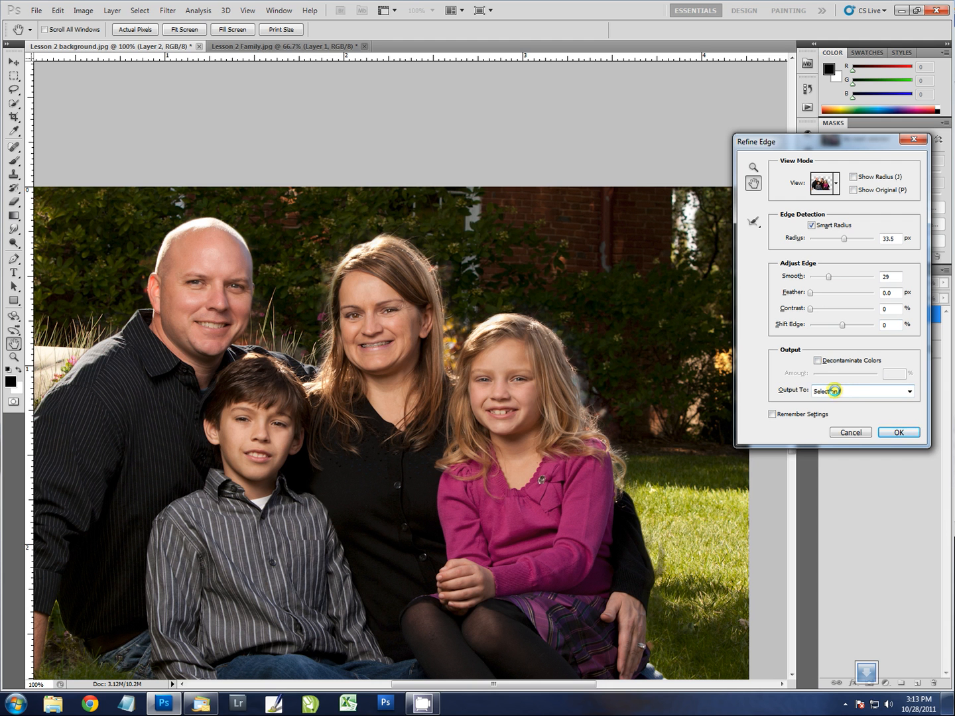
left_click(844, 390)
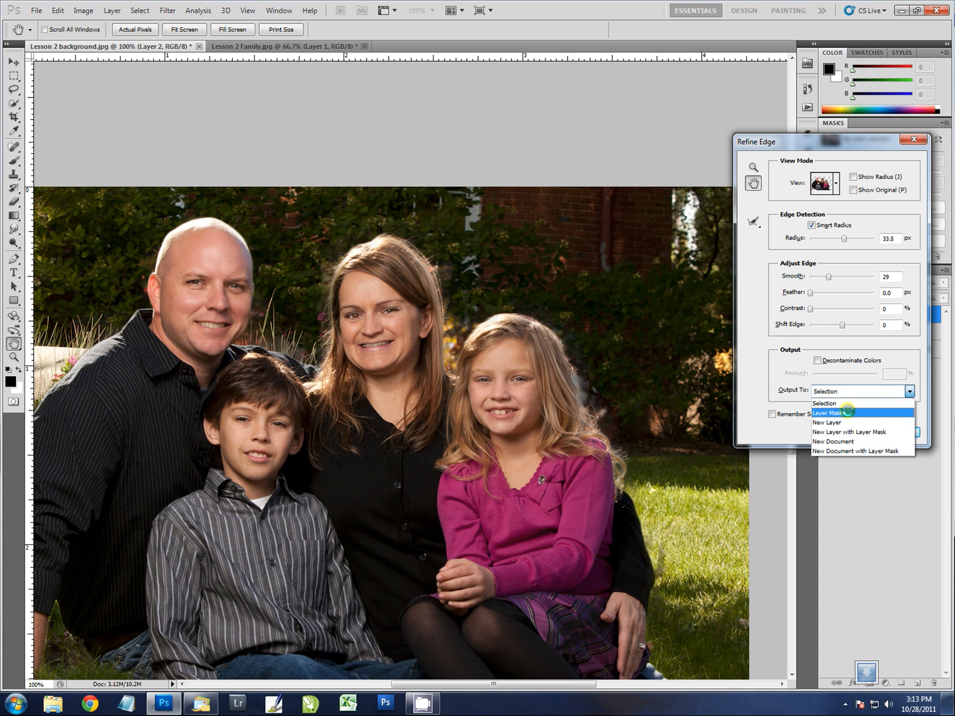
left_click(848, 411)
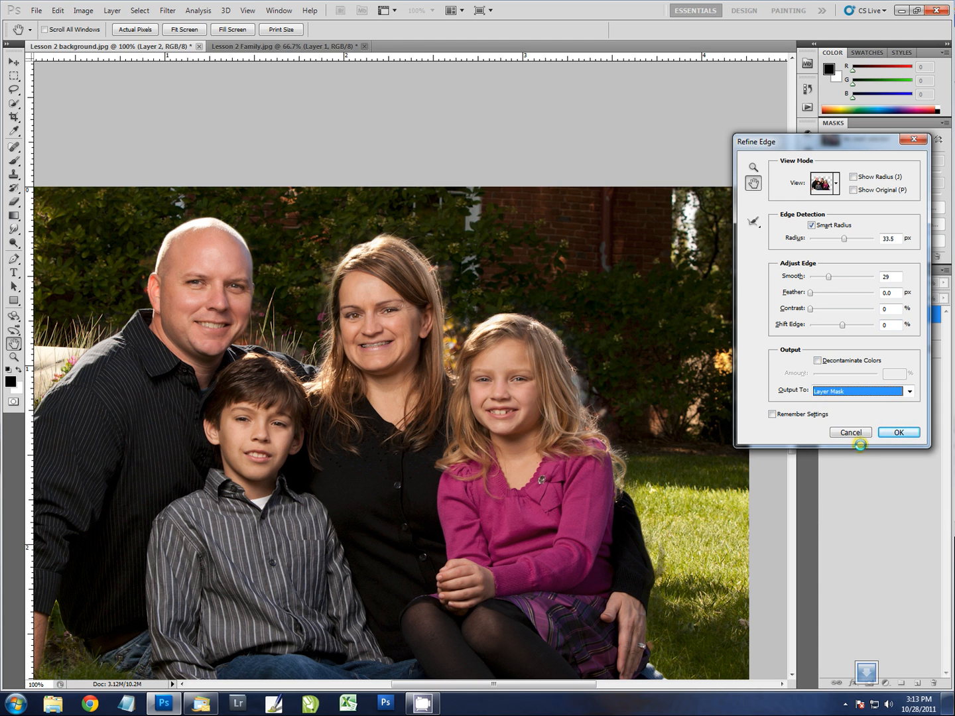
left_click(892, 433)
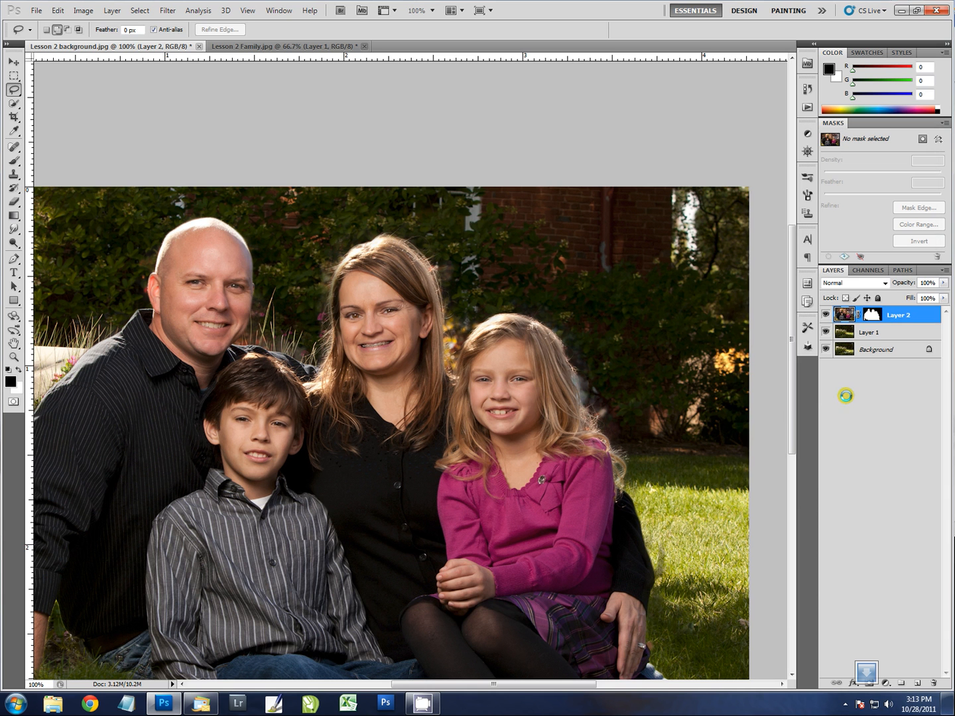
Step: Target Layer 2's mask and set the Brush tool to size 50 with 100% opacity and 100% flow
key("h")
left_click_drag(372, 461, 480, 374)
key("l")
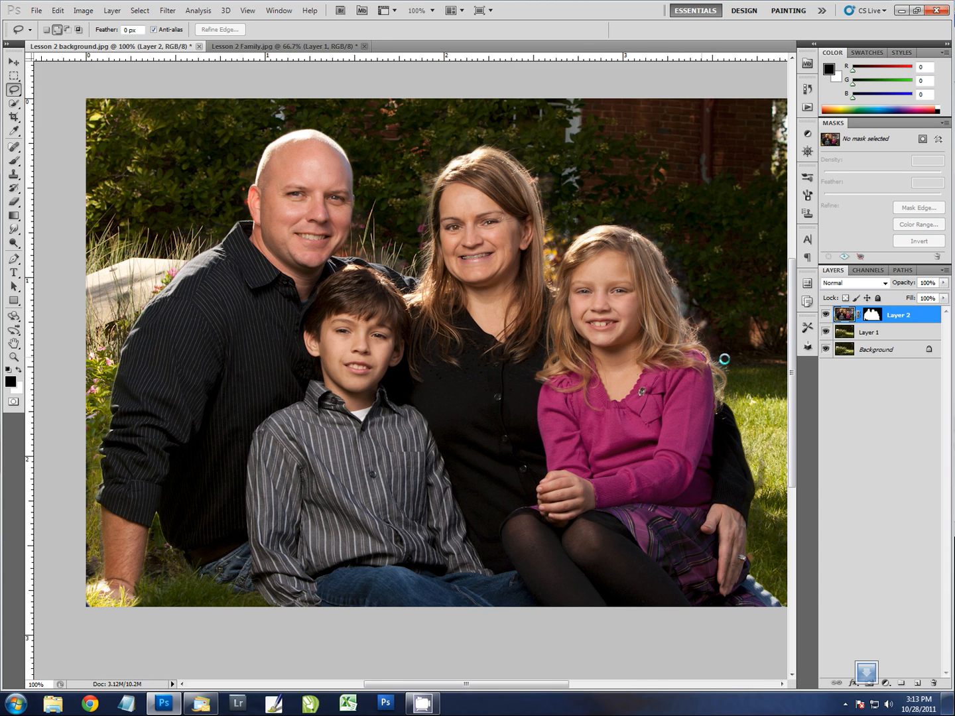
left_click(808, 343)
key("b")
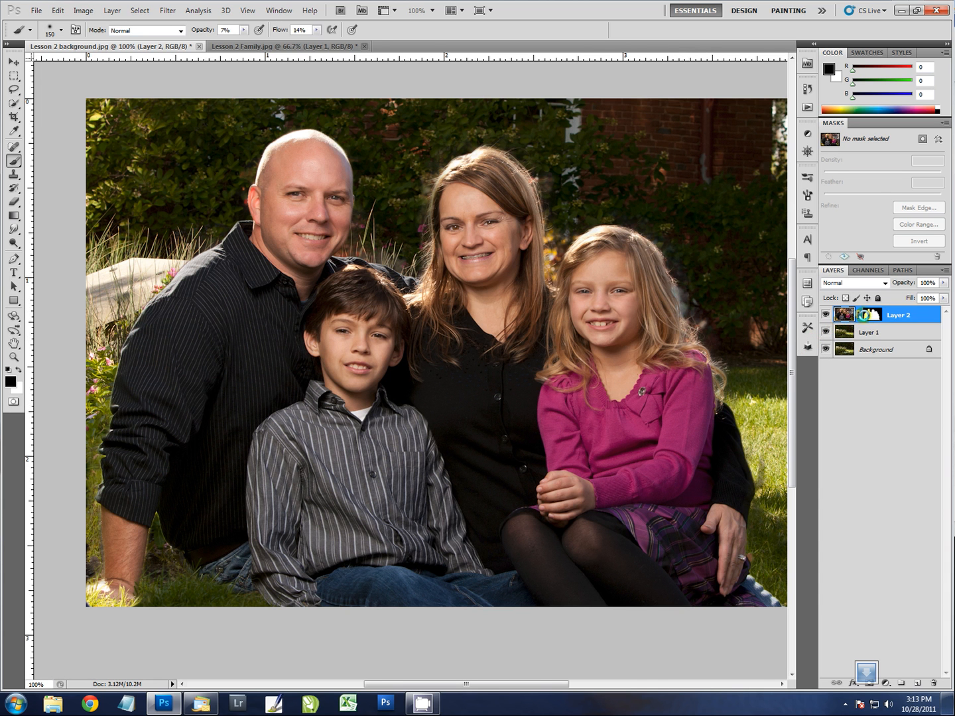
left_click(871, 315)
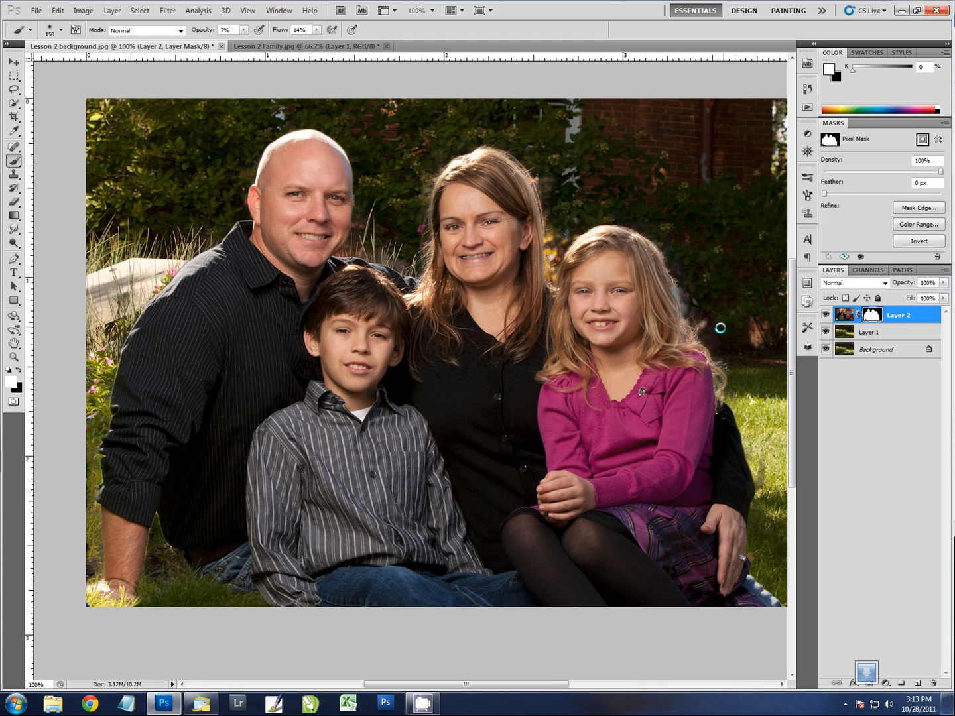
key("bracketleft")
key("bracketleft")
key("bracketleft")
left_click_drag(243, 30, 374, 45)
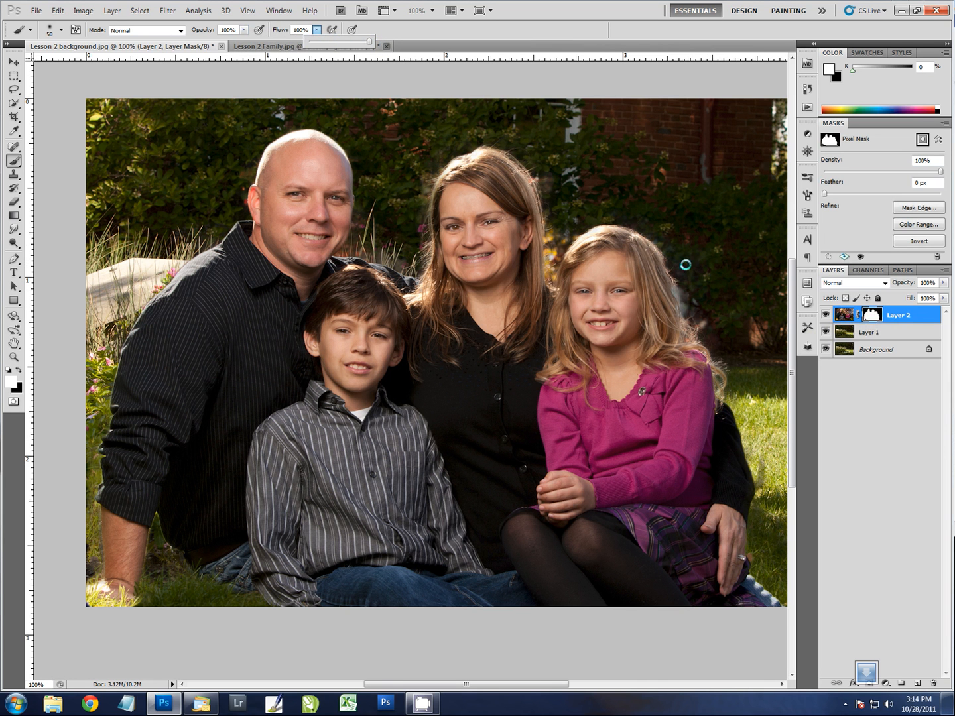
Step: Switch the brush to black and paint out the leftover background beside the girl's hair on the mask
left_click_drag(689, 284, 701, 298)
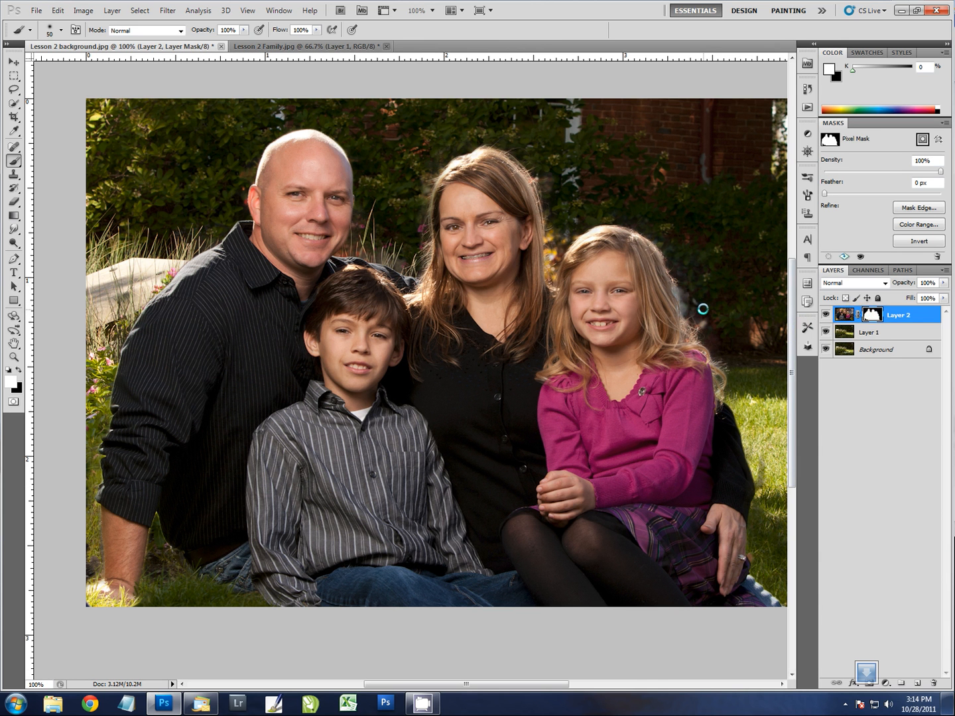
key("x")
mouse_move(704, 305)
left_mouse_down()
mouse_move(692, 254)
mouse_move(697, 301)
mouse_move(684, 286)
mouse_move(697, 305)
mouse_move(684, 272)
mouse_move(727, 341)
left_mouse_up()
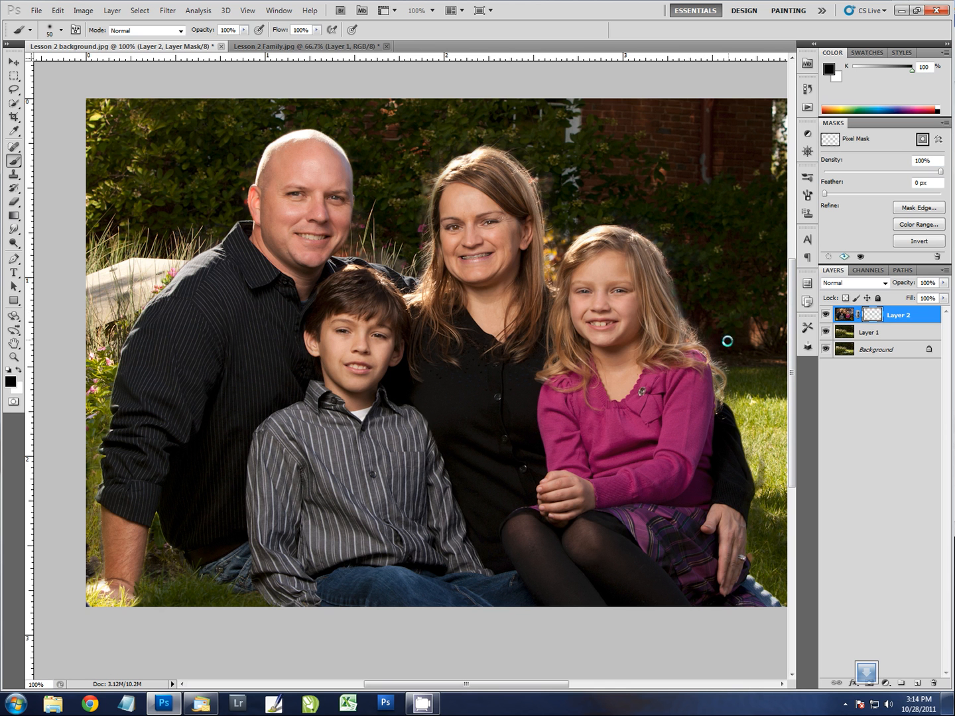
Step: Zoom to 300% and mask out the bright yellow background between the woman and girl with a size 20 black brush
key("z")
left_click(557, 258)
left_click(551, 230)
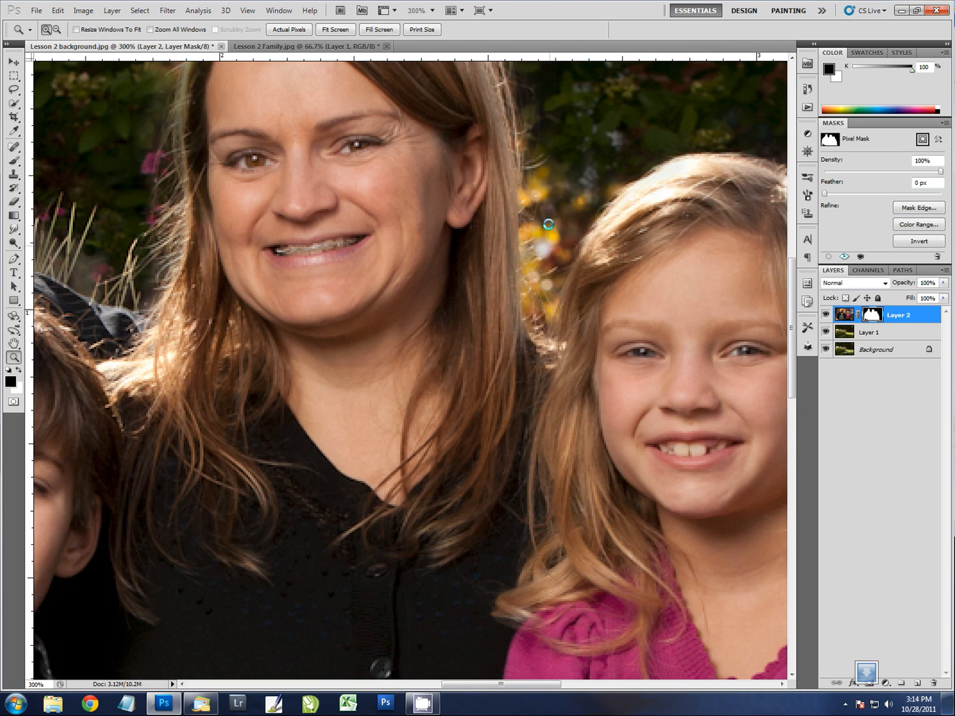
key("b")
key("bracketleft")
key("bracketleft")
key("bracketleft")
mouse_move(556, 185)
left_mouse_down()
mouse_move(546, 215)
mouse_move(539, 181)
mouse_move(539, 230)
mouse_move(561, 226)
mouse_move(607, 168)
mouse_move(611, 176)
mouse_move(548, 241)
mouse_move(528, 203)
mouse_move(544, 129)
mouse_move(552, 140)
mouse_move(539, 255)
mouse_move(528, 256)
mouse_move(539, 245)
mouse_move(549, 271)
mouse_move(542, 301)
mouse_move(541, 260)
mouse_move(538, 283)
mouse_move(555, 224)
left_mouse_up()
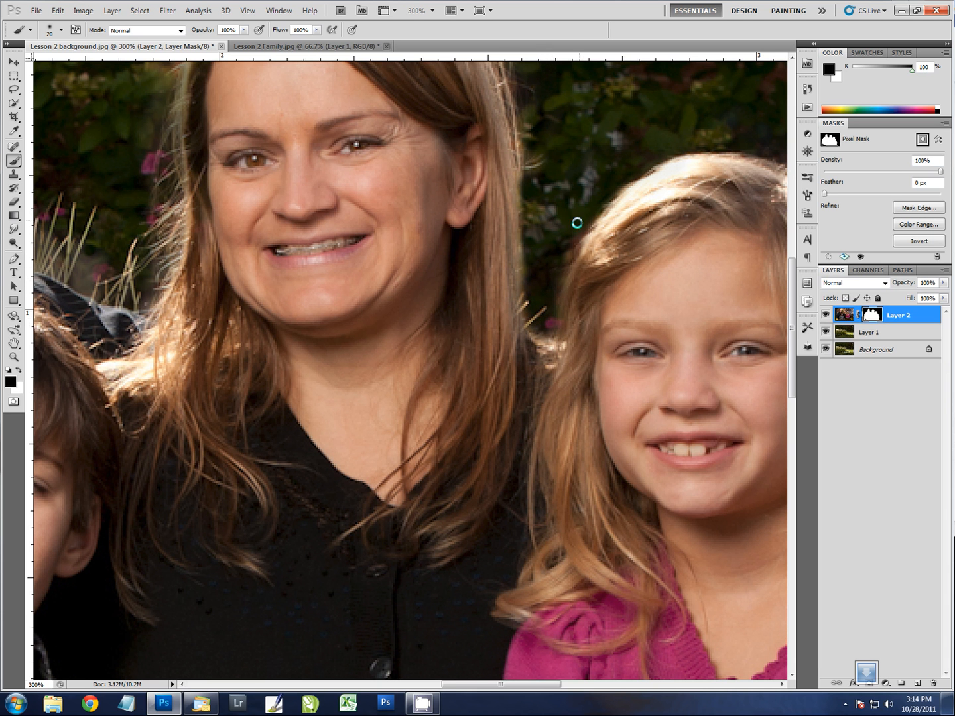
Step: Paint black on the mask along the upper outer edge of the woman's hair, on the side nearest the girl
key("space")
left_click_drag(505, 209, 515, 405)
mouse_move(490, 302)
left_mouse_down()
mouse_move(504, 376)
mouse_move(563, 365)
mouse_move(543, 307)
mouse_move(552, 279)
mouse_move(537, 309)
mouse_move(548, 266)
left_mouse_up()
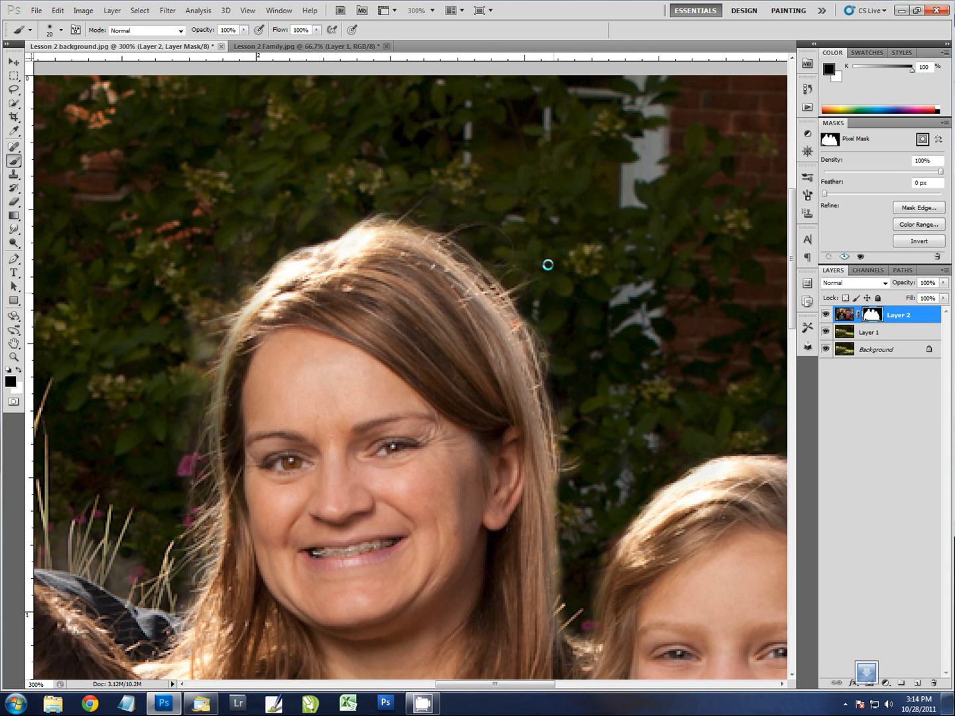
Step: Restore the edge of the woman's hair facing the man by painting white on the mask with a size 10 brush
mouse_move(309, 315)
left_mouse_down()
mouse_move(319, 288)
mouse_move(315, 327)
left_mouse_up()
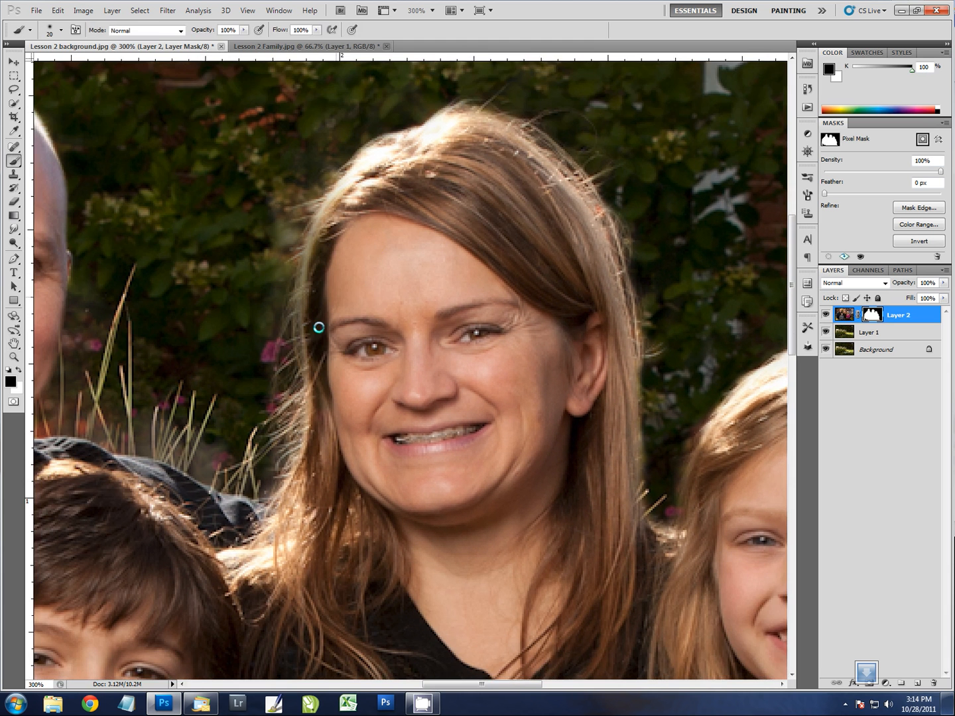
left_click_drag(296, 439, 314, 427)
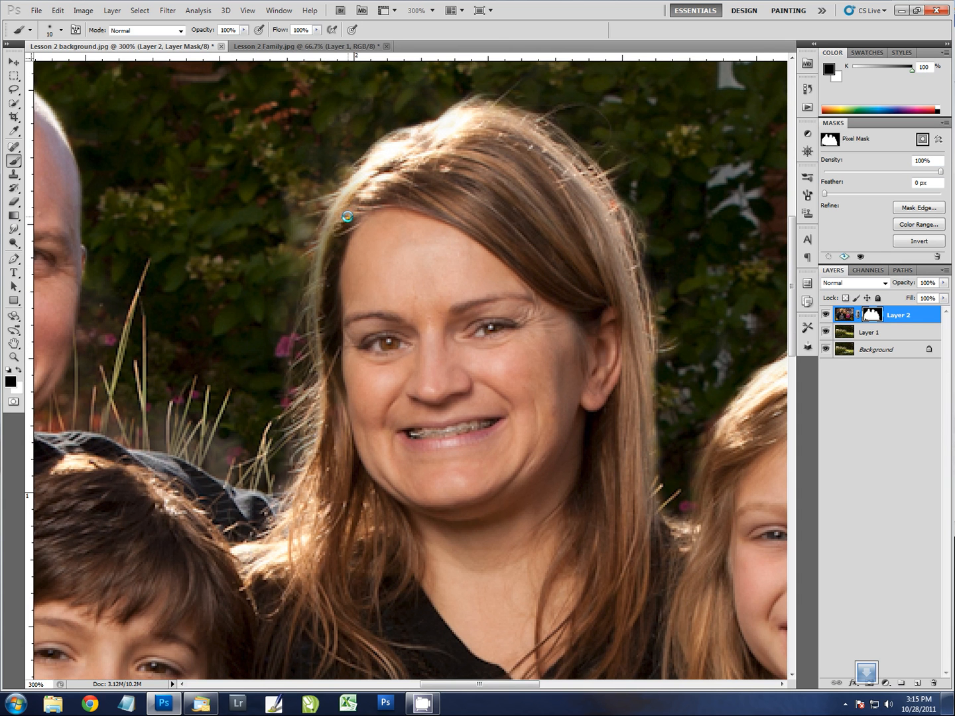
key("x")
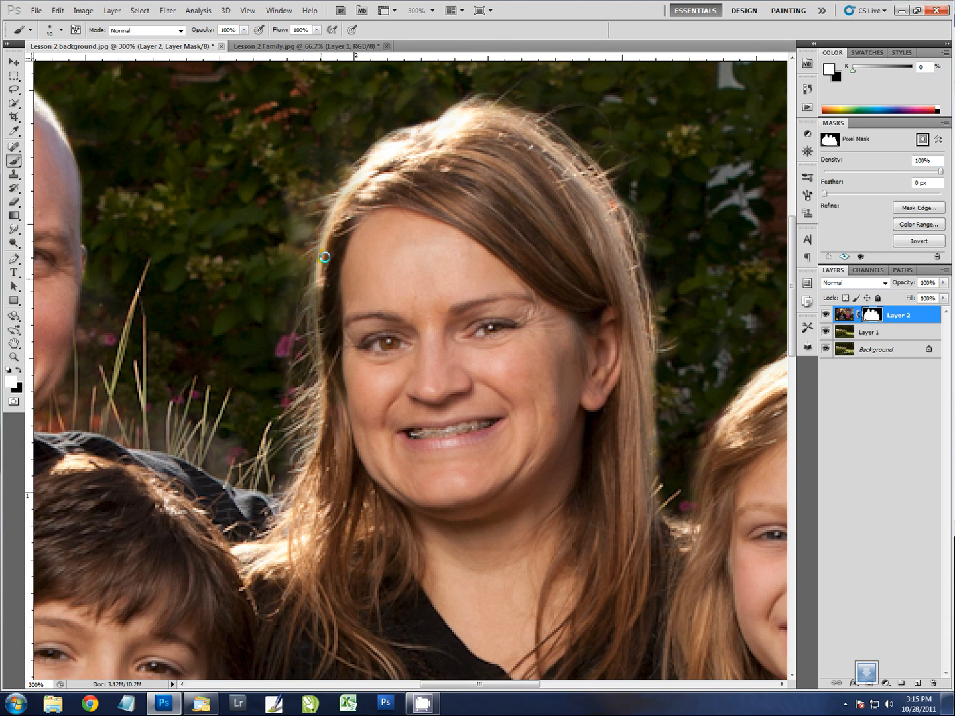
mouse_move(338, 213)
left_mouse_down()
mouse_move(318, 324)
mouse_move(321, 254)
mouse_move(326, 402)
mouse_move(316, 278)
mouse_move(349, 185)
mouse_move(316, 270)
mouse_move(326, 420)
left_mouse_up()
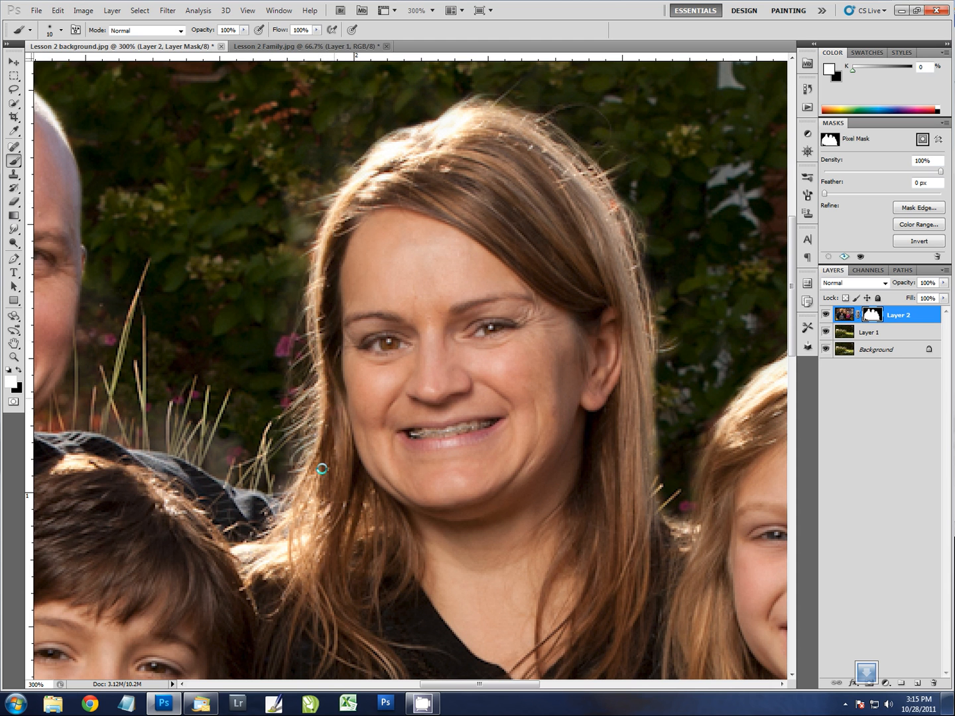
Step: Paint white on the mask along the man's temple and far ear, and set the brush to black at size 7
left_click_drag(249, 517, 457, 532)
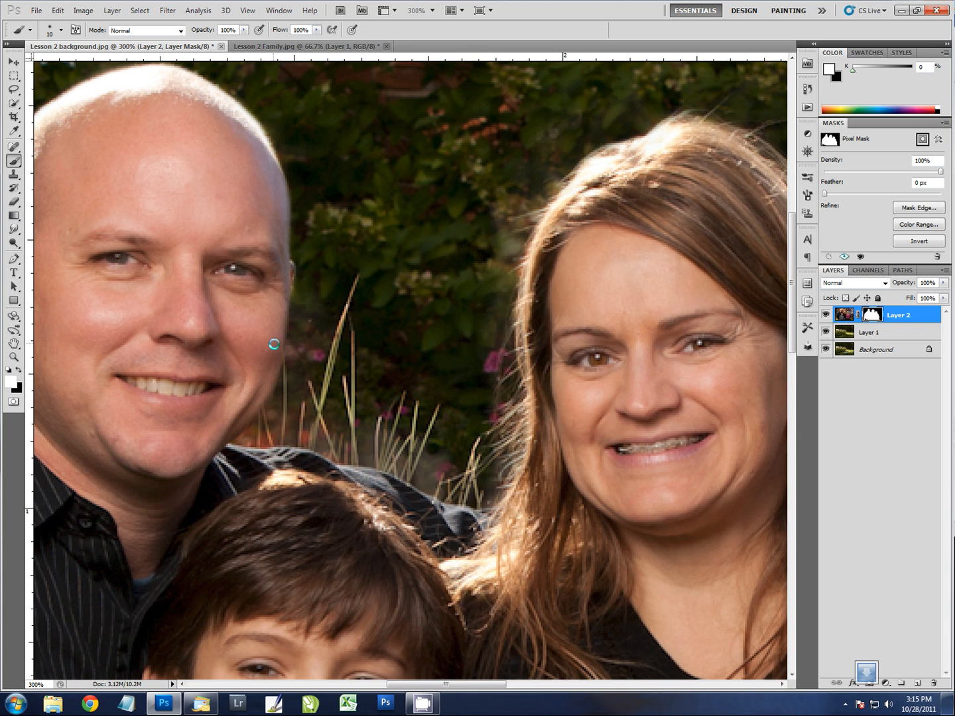
left_click_drag(273, 216, 279, 273)
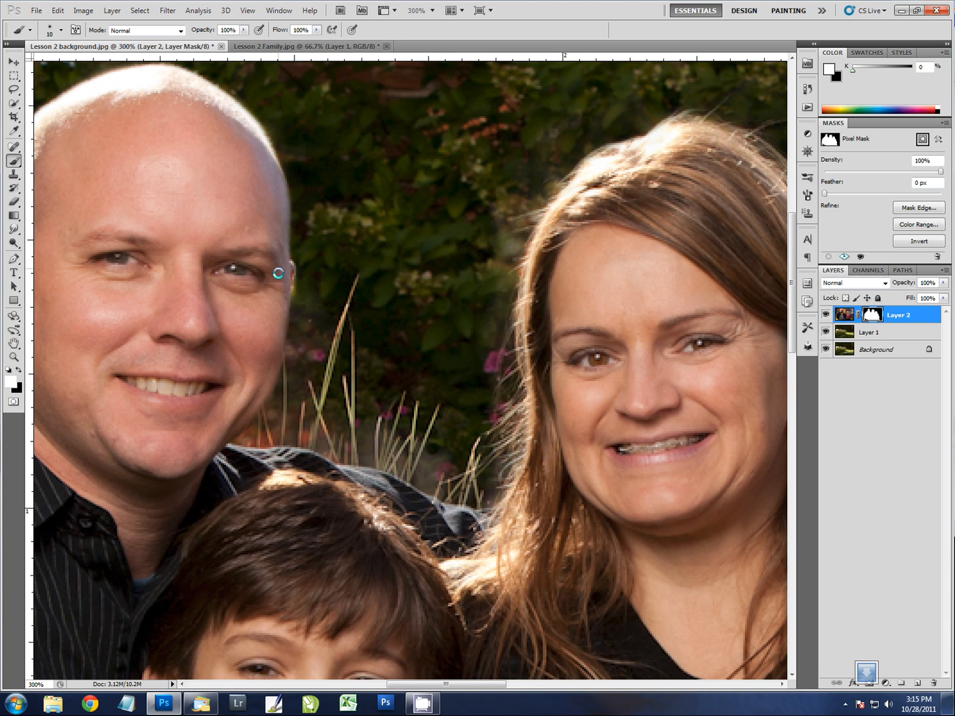
left_click_drag(272, 219, 301, 297)
key("x")
key("bracketleft")
key("bracketleft")
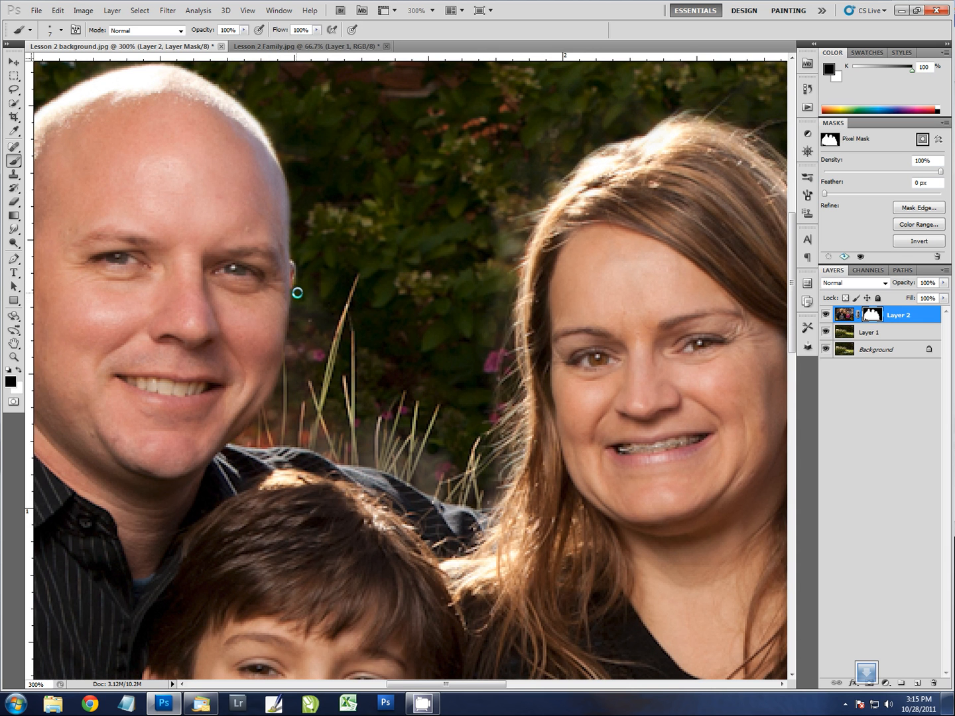
Step: Restore the missing folds along the outer edge of the man's rolled sleeve by painting white on the mask
key("space")
left_click_drag(288, 272, 425, 378)
left_click_drag(309, 444, 432, 356)
left_click_drag(292, 477, 404, 303)
left_click_drag(246, 514, 328, 419)
left_click_drag(126, 530, 259, 337)
left_click_drag(247, 483, 274, 421)
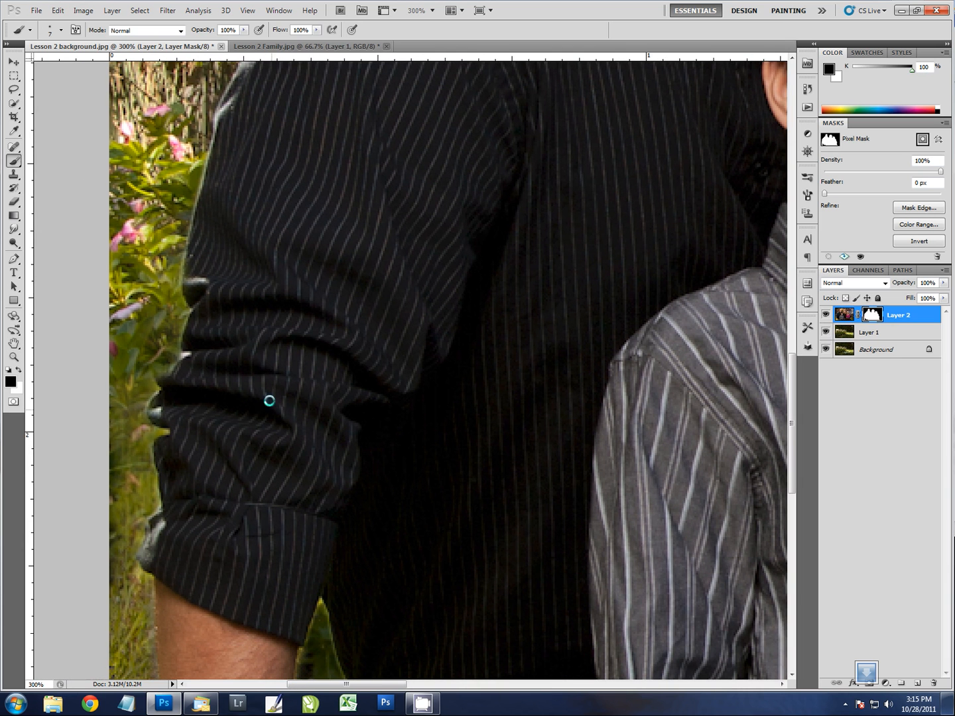
key("x")
left_click(176, 374)
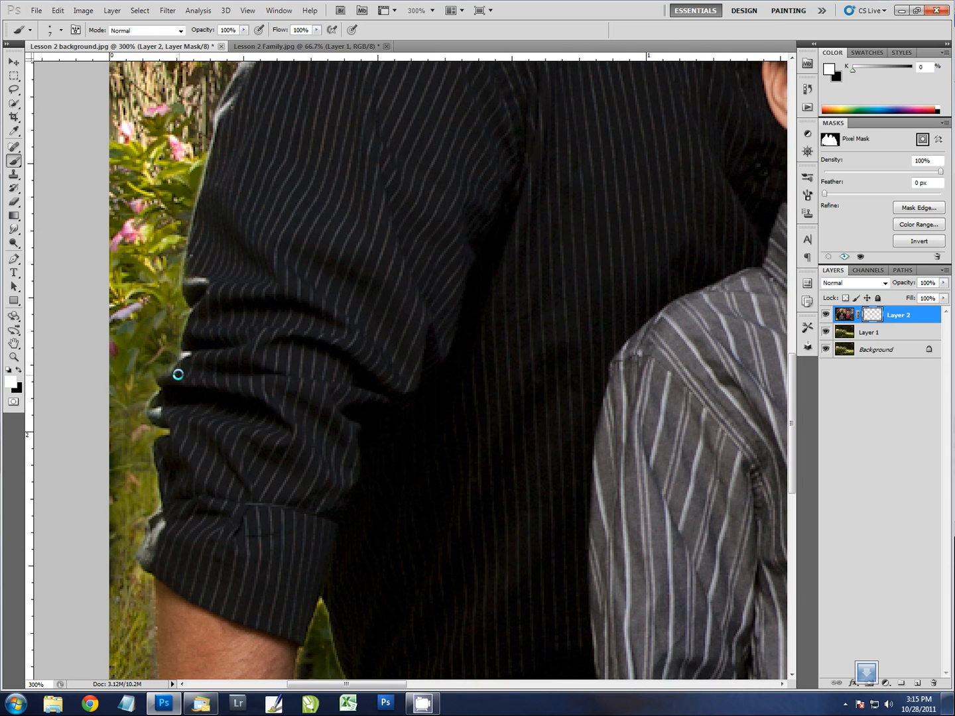
key("x")
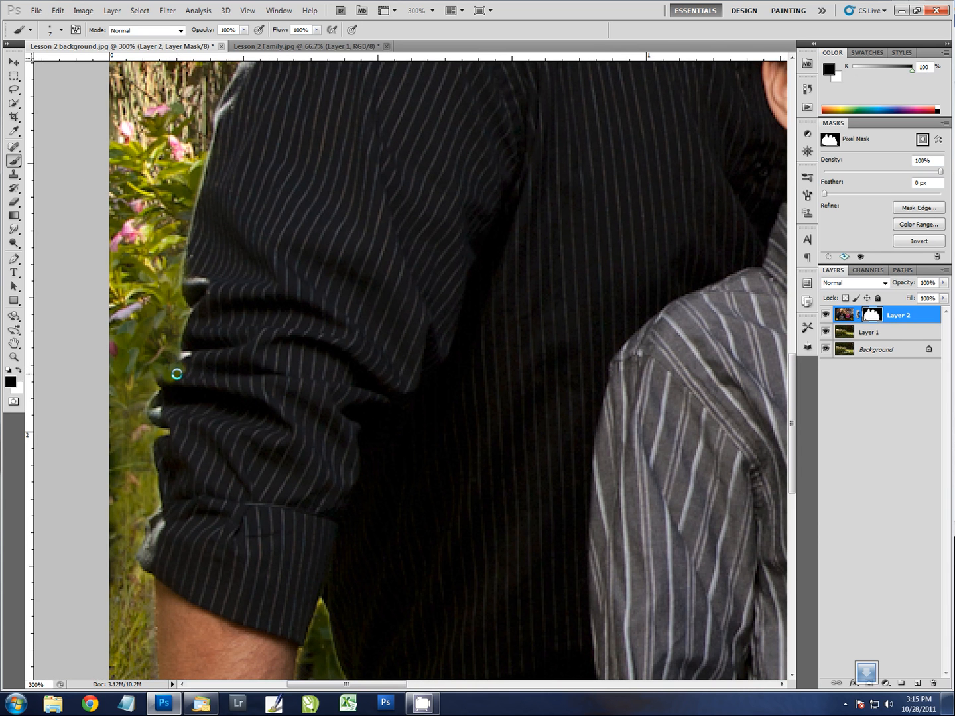
key("x")
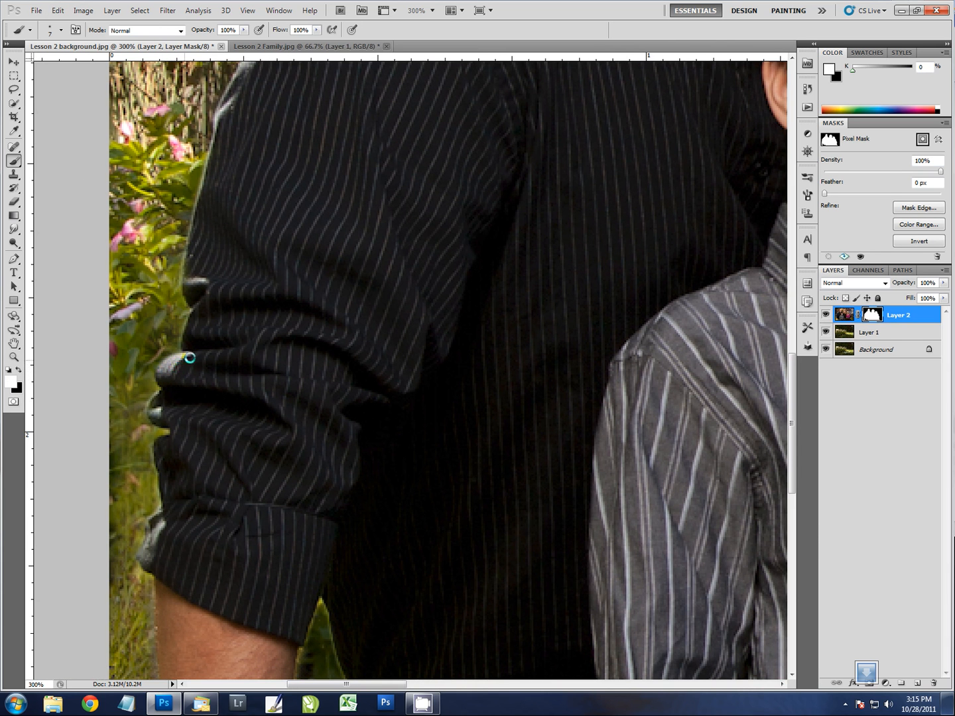
mouse_move(168, 367)
left_mouse_down()
mouse_move(180, 351)
mouse_move(196, 300)
mouse_move(196, 314)
mouse_move(194, 279)
mouse_move(188, 347)
mouse_move(160, 368)
mouse_move(158, 403)
left_mouse_up()
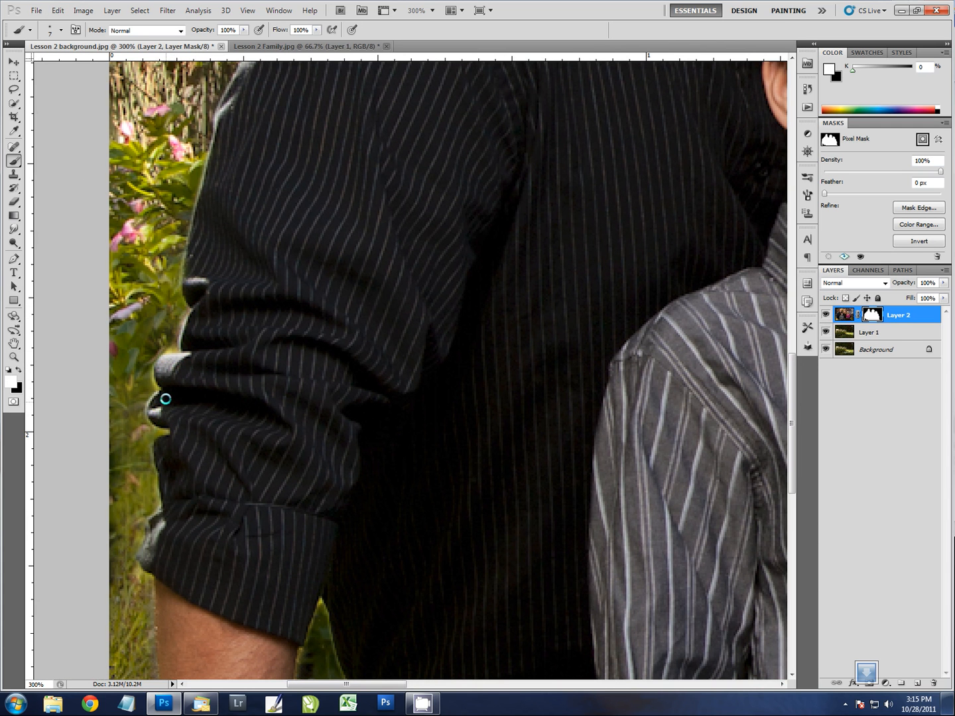
Step: Mask out the leftover background just outside the man's sleeve, from the upper folds down to the cuff, with black
key("x")
mouse_move(174, 347)
left_mouse_down()
mouse_move(159, 358)
mouse_move(152, 384)
left_mouse_up()
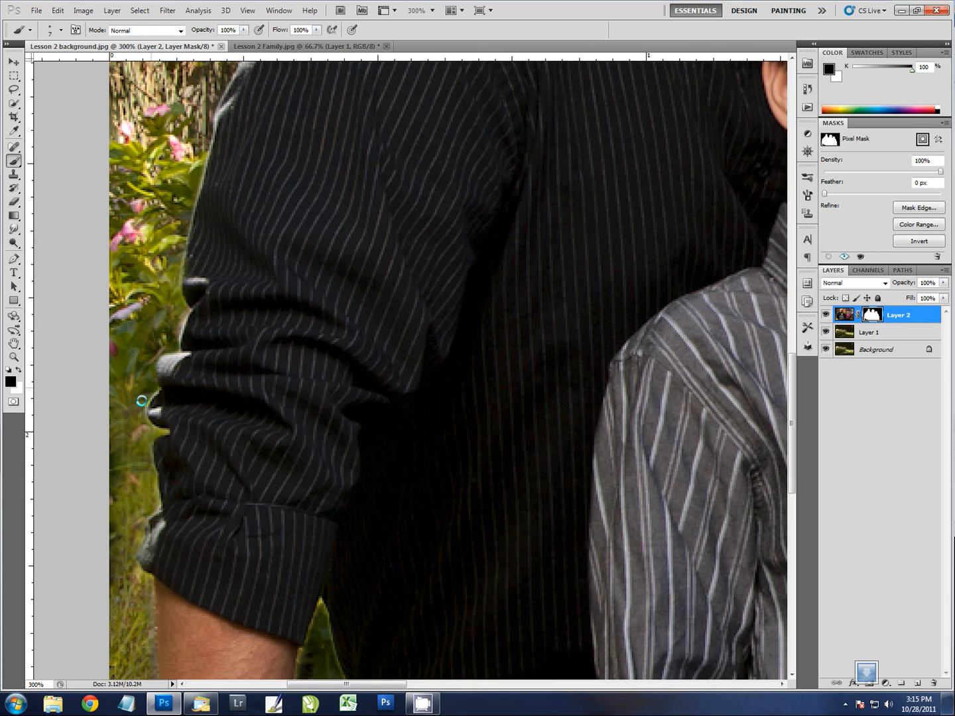
mouse_move(141, 427)
left_mouse_down()
mouse_move(150, 498)
mouse_move(141, 453)
mouse_move(133, 505)
mouse_move(122, 489)
mouse_move(119, 363)
mouse_move(142, 430)
mouse_move(158, 433)
mouse_move(148, 433)
mouse_move(120, 617)
mouse_move(109, 568)
mouse_move(149, 503)
mouse_move(134, 526)
mouse_move(136, 604)
mouse_move(142, 575)
mouse_move(133, 607)
left_mouse_up()
Step: Mask out the old grass beside the man's forearm and around his hand with a size 20 black brush
key("space")
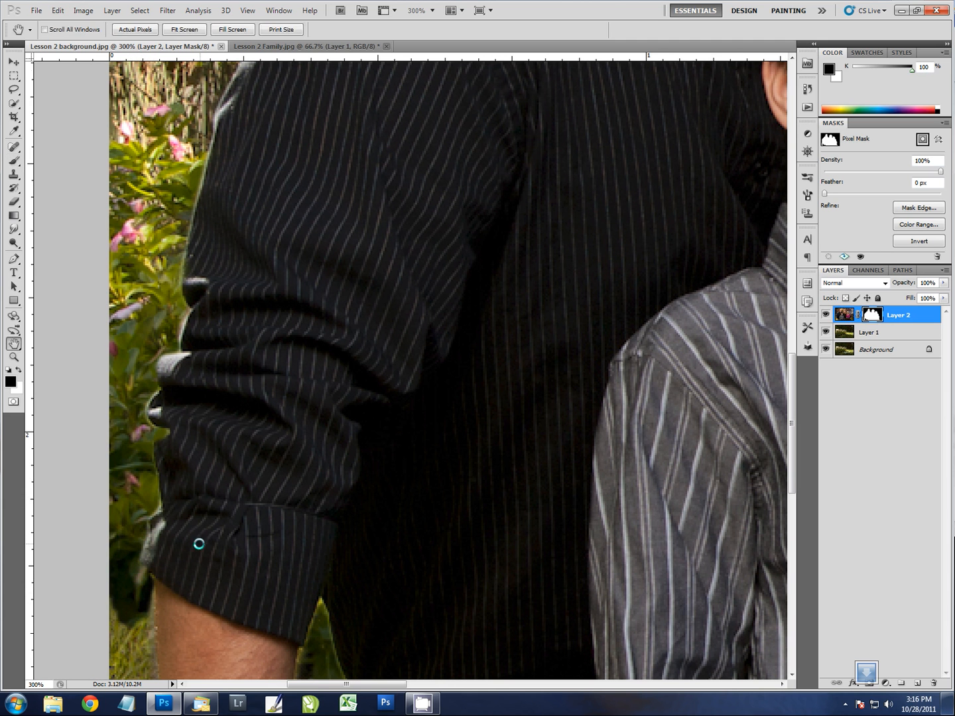
left_click_drag(140, 523, 235, 278)
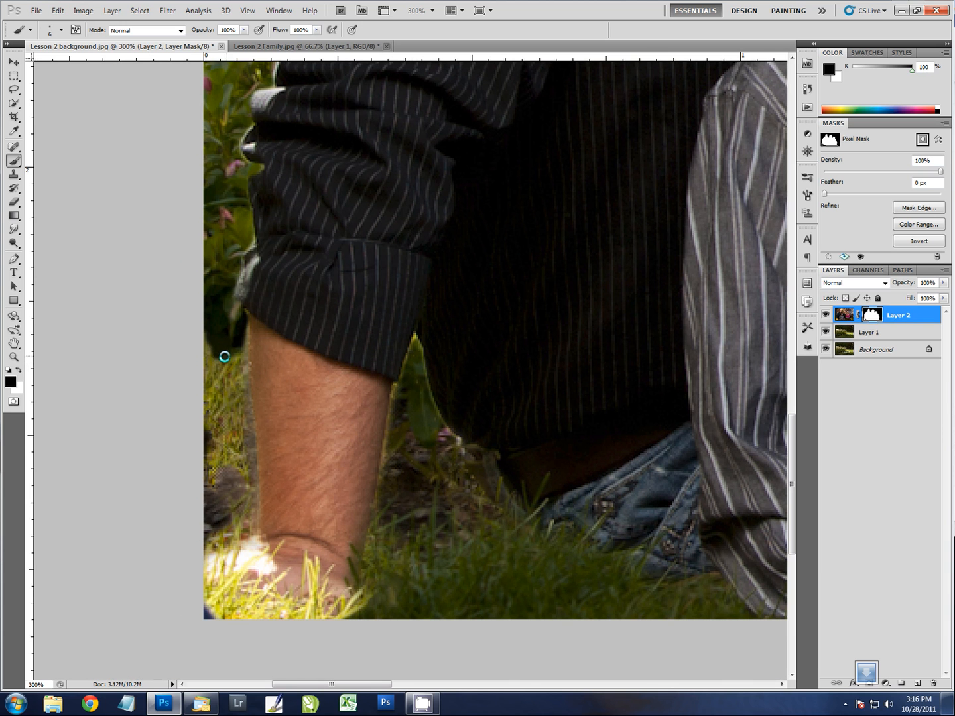
key("bracketright")
key("bracketright")
mouse_move(212, 335)
left_mouse_down()
mouse_move(210, 458)
mouse_move(222, 345)
mouse_move(230, 497)
mouse_move(236, 484)
mouse_move(206, 512)
mouse_move(220, 646)
left_mouse_up()
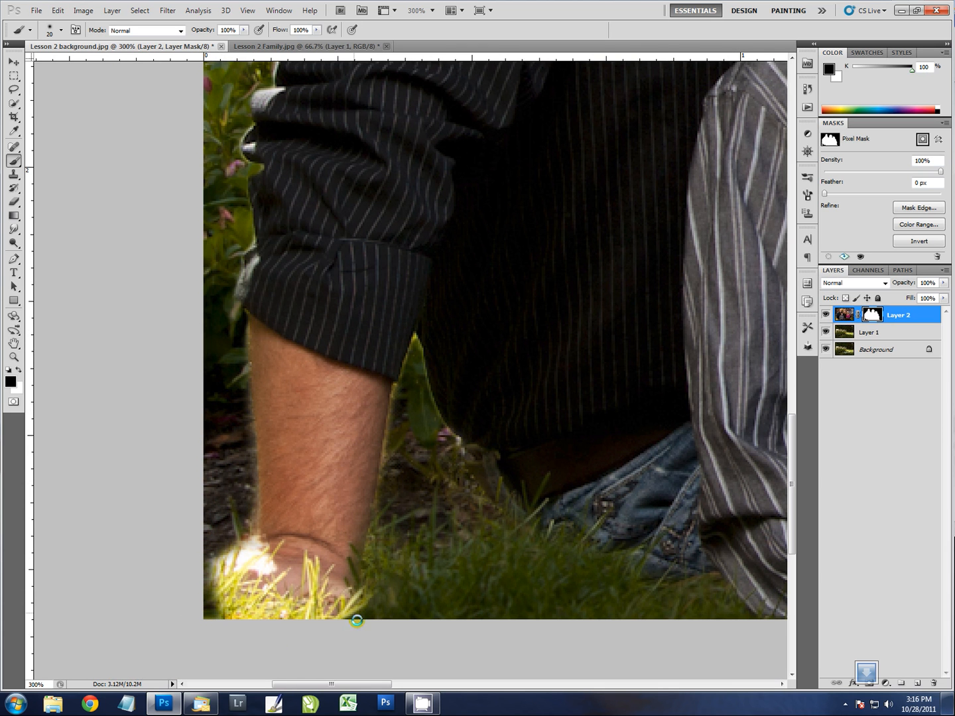
mouse_move(376, 605)
left_mouse_down()
mouse_move(378, 558)
mouse_move(396, 554)
left_mouse_up()
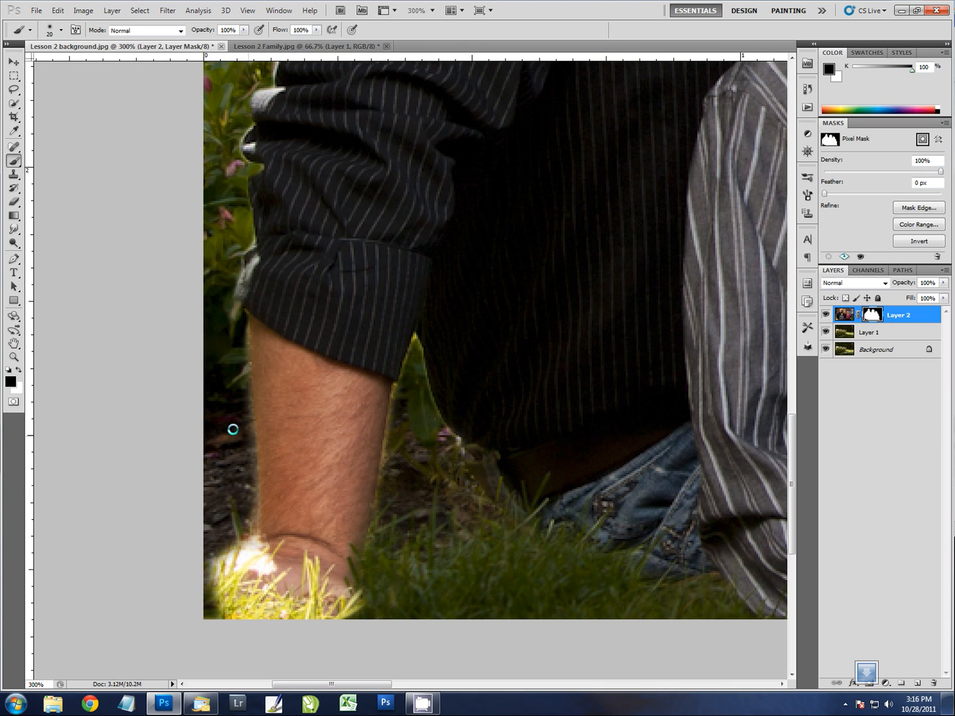
Step: Clean the bright fringe between the man's arm and torso and along his outer forearm with a size 6 black brush
key("bracketleft")
key("bracketleft")
mouse_move(411, 341)
left_mouse_down()
mouse_move(379, 487)
mouse_move(390, 431)
mouse_move(379, 476)
mouse_move(384, 459)
left_mouse_up()
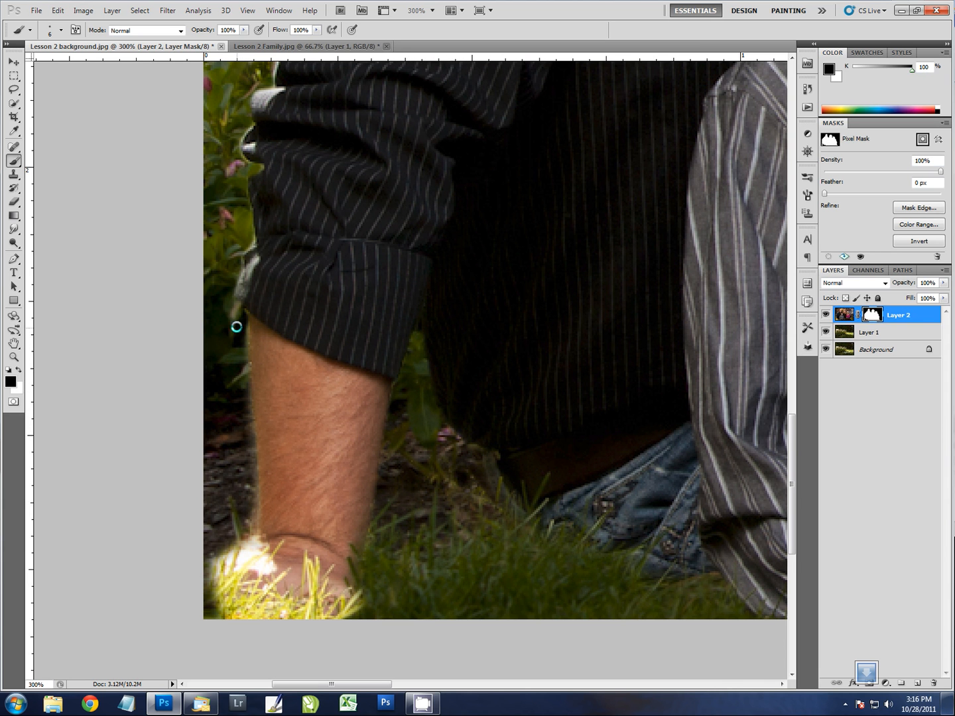
left_click_drag(242, 314, 250, 493)
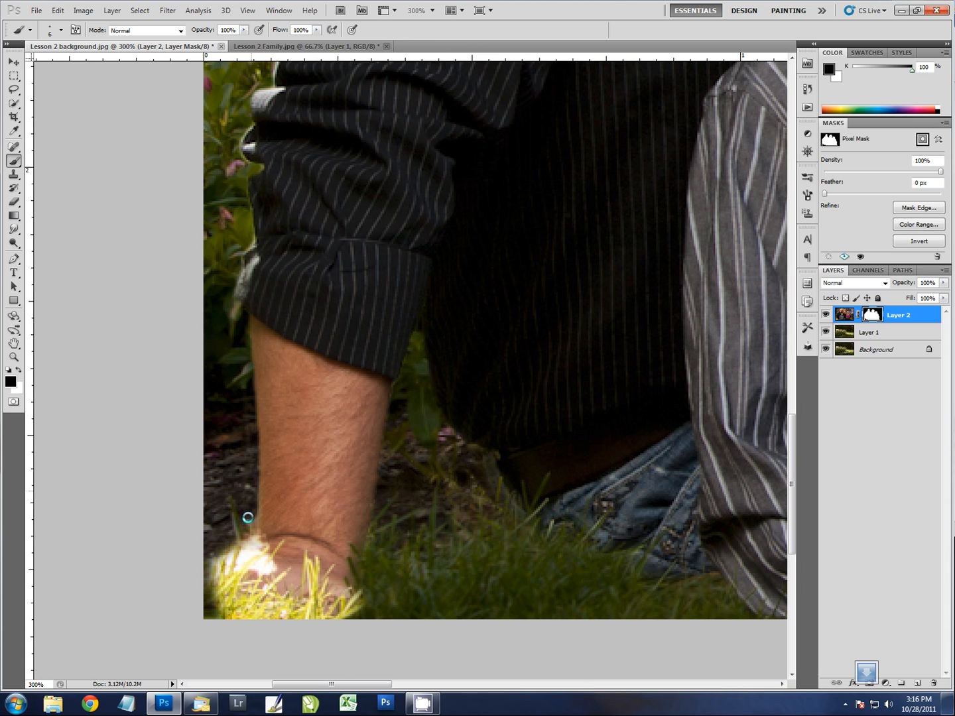
Step: Return to 100% zoom with the family in view and set the mask brush to size 45
key("z")
left_click_drag(550, 460, 539, 474)
left_click(540, 475, "alt")
left_click(546, 474, "alt")
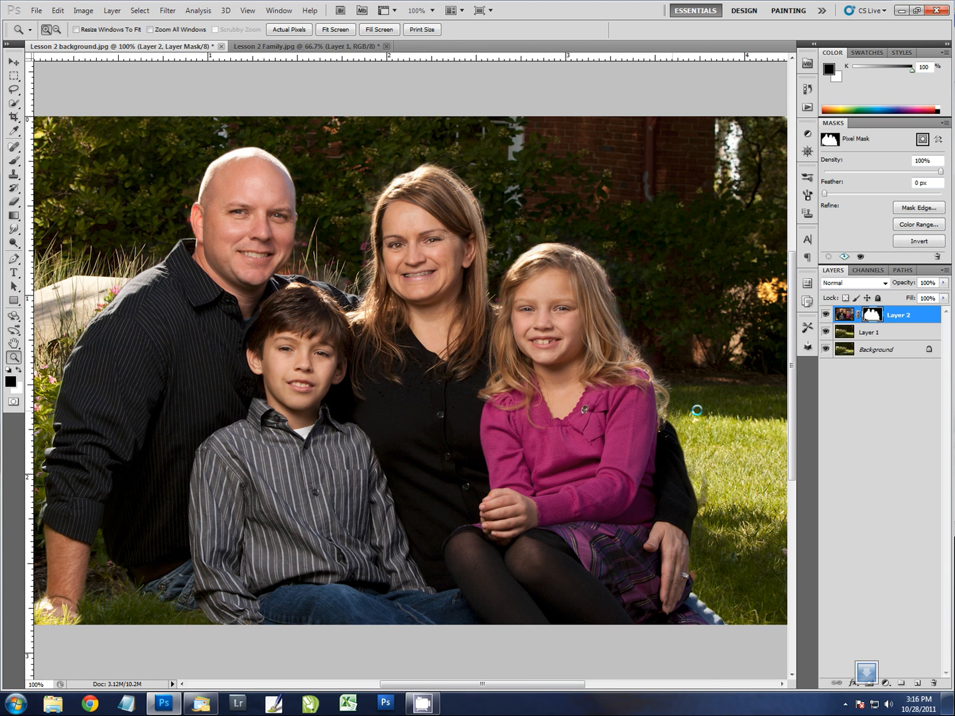
left_click_drag(434, 461, 423, 458)
key("b")
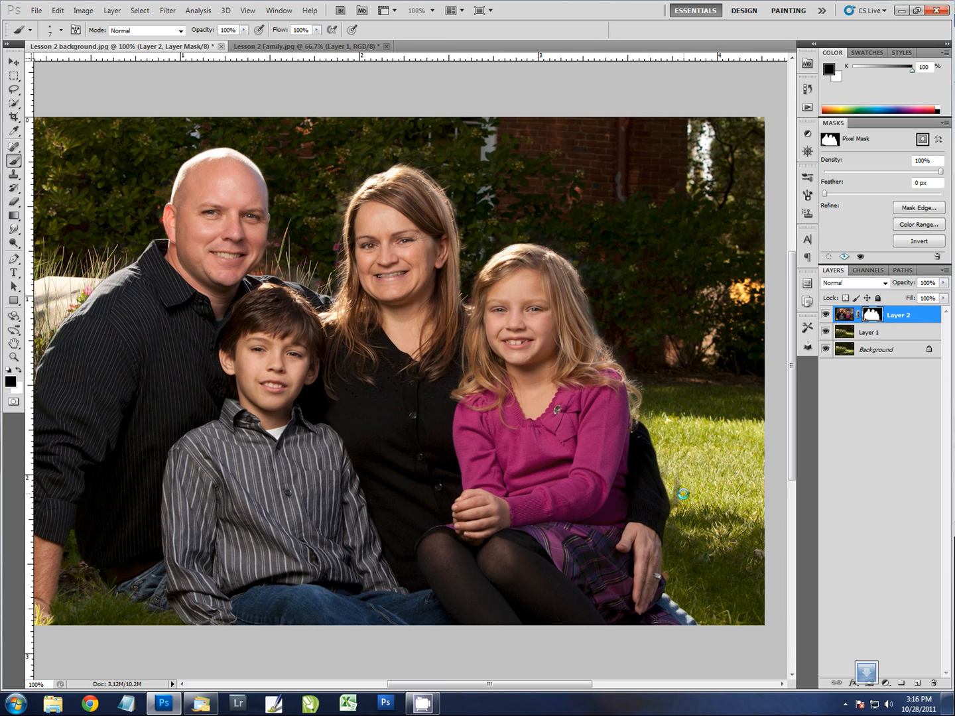
key("bracketright")
mouse_move(386, 392)
left_mouse_down()
mouse_move(492, 388)
mouse_move(459, 334)
left_mouse_up()
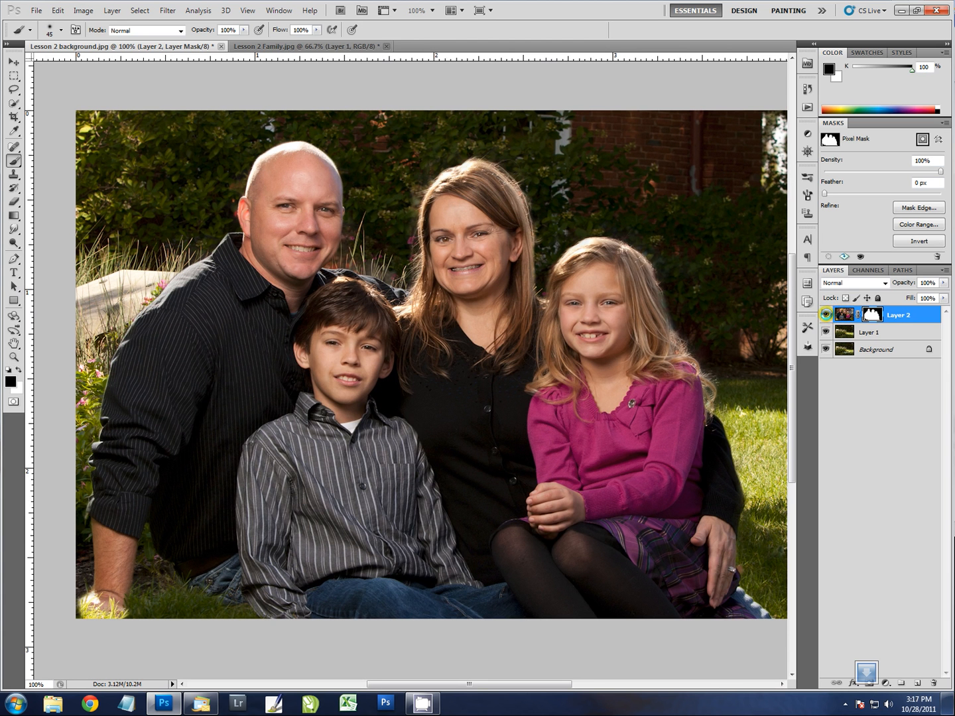
Step: Compare the composite with the backgrounds beneath by toggling the visibility of Layer 2 and Layer 1
left_click(826, 314)
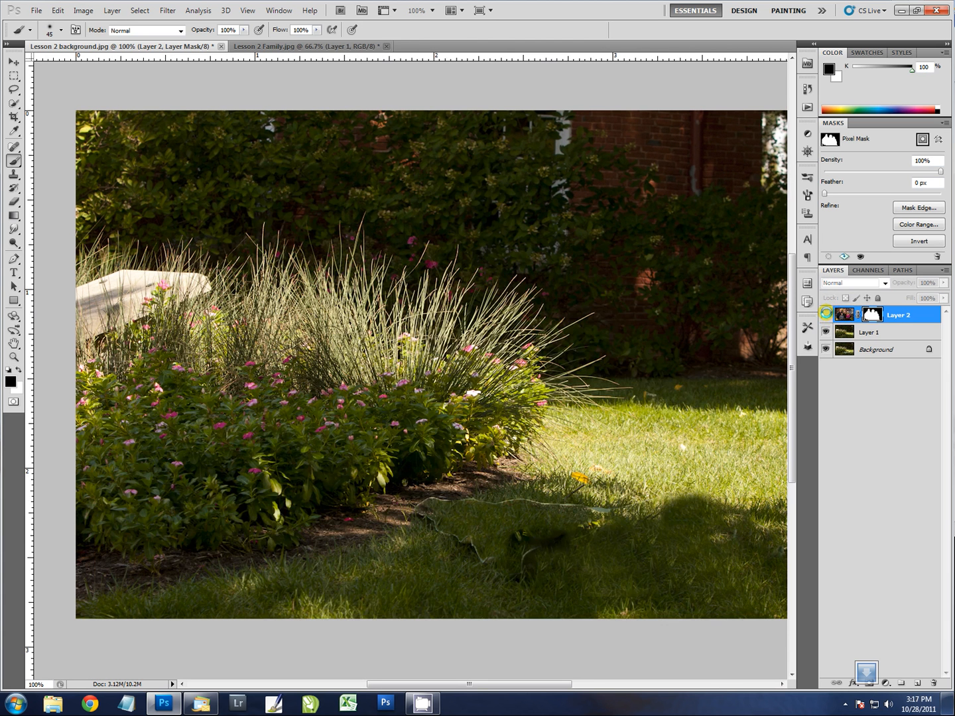
left_click(826, 313)
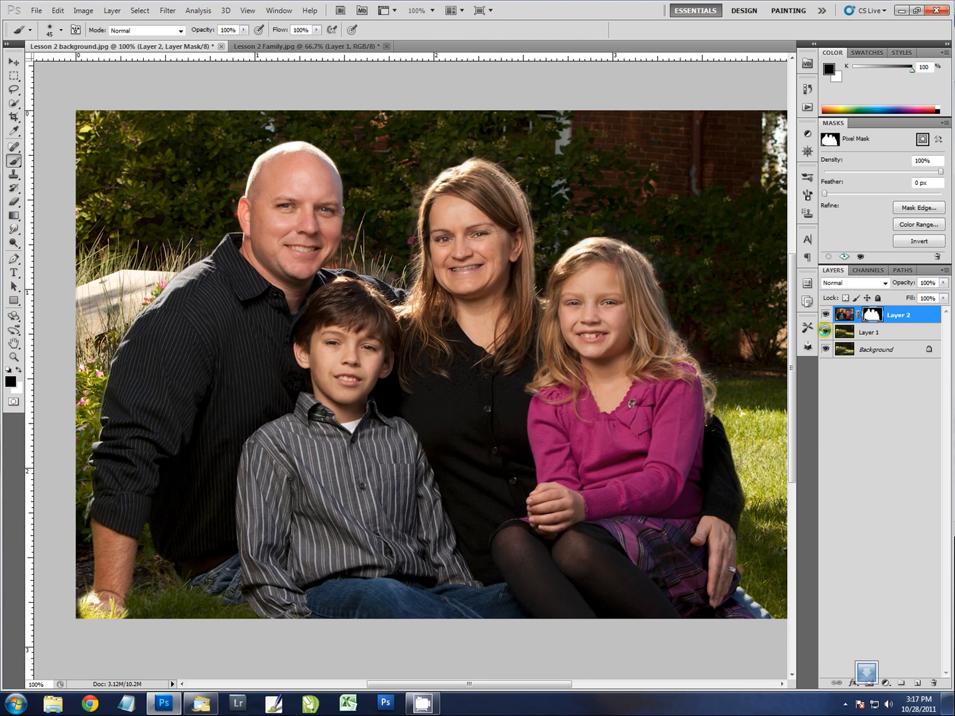
left_click(827, 314)
left_click(825, 331)
left_click(826, 330)
left_click(826, 313)
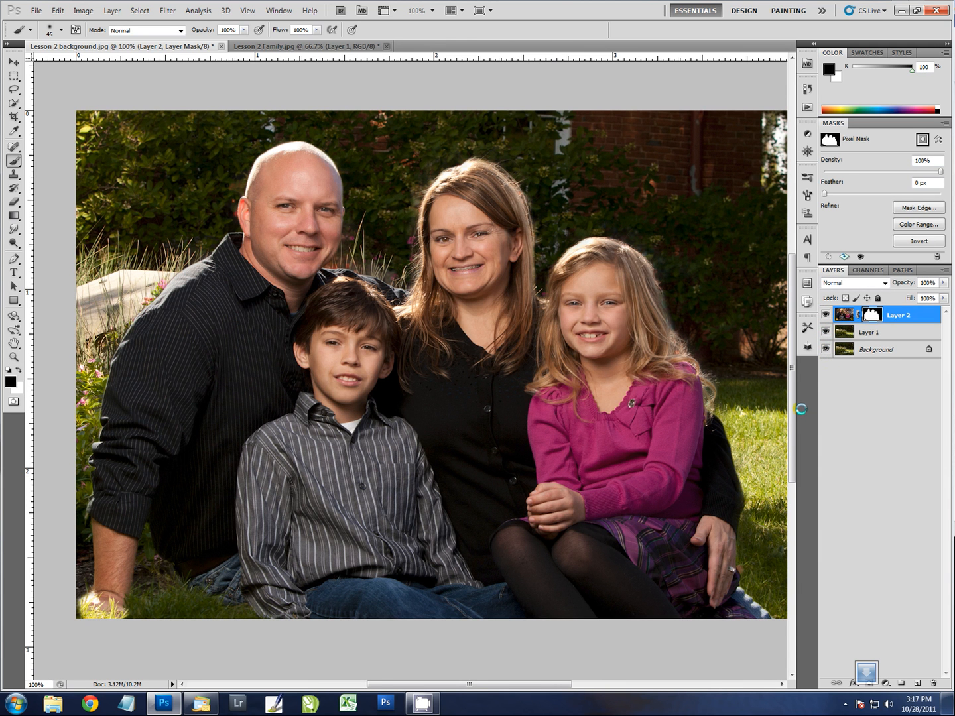